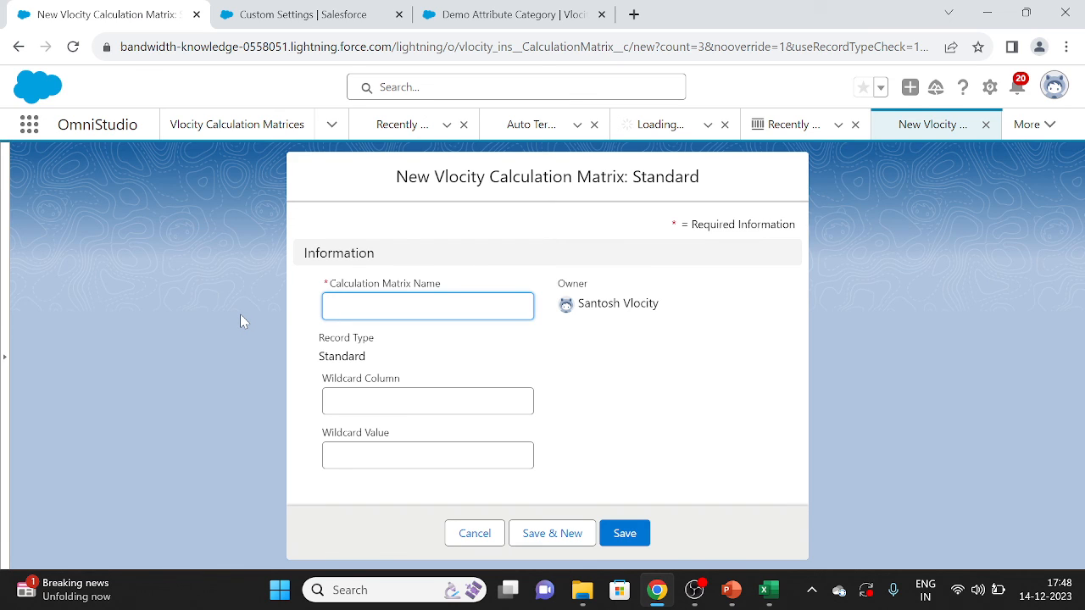
Step: Name the new standard calculation matrix Dem Cal Mat, leave the wildcard fields empty, and save the record
left_click(373, 307)
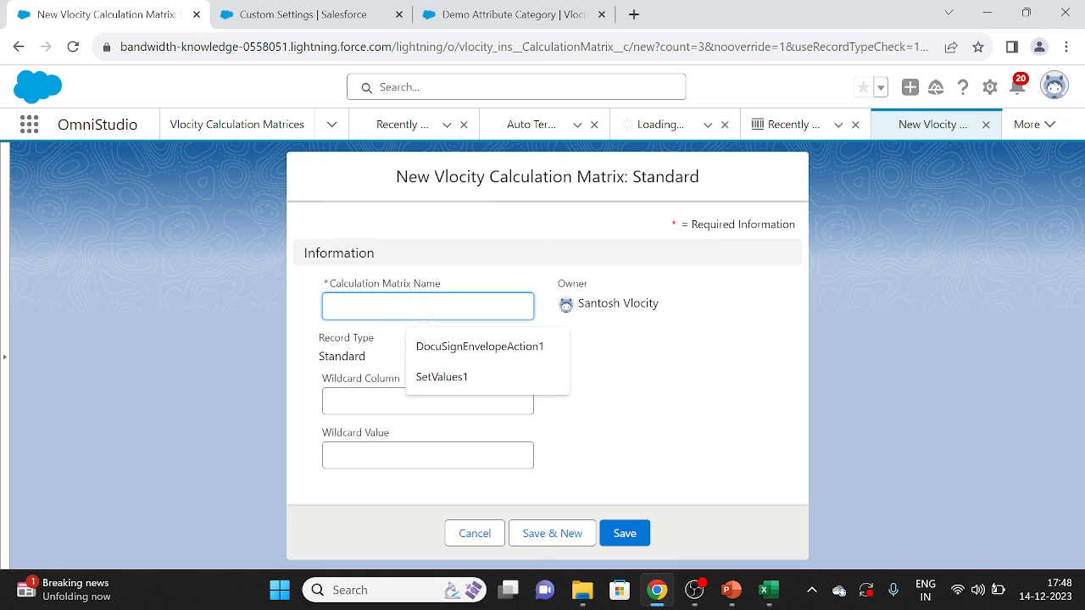
type("Demo ")
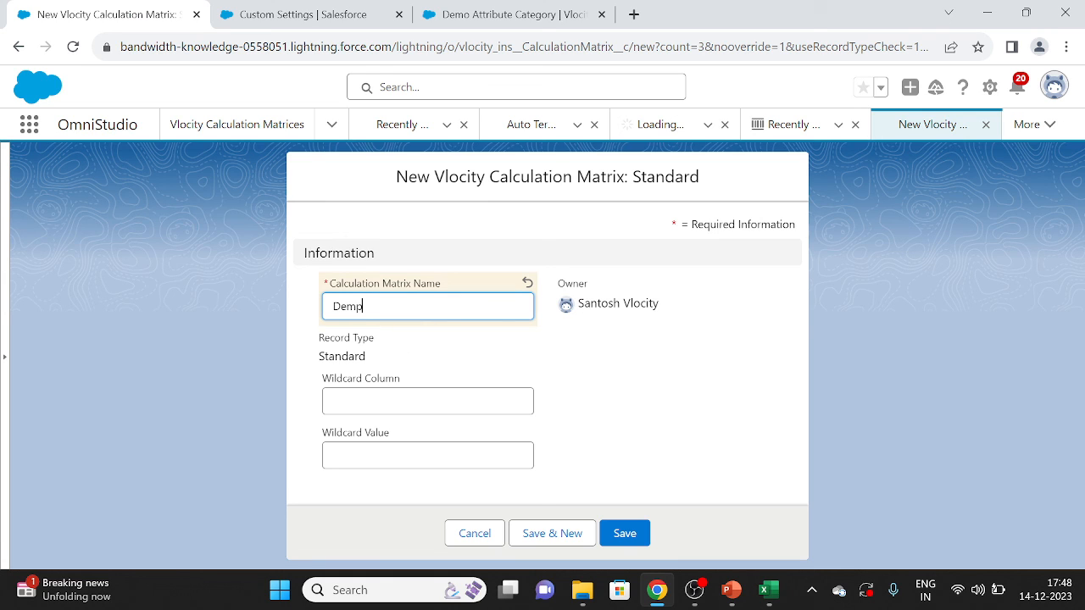
type("CalMat")
key("BackSpace")
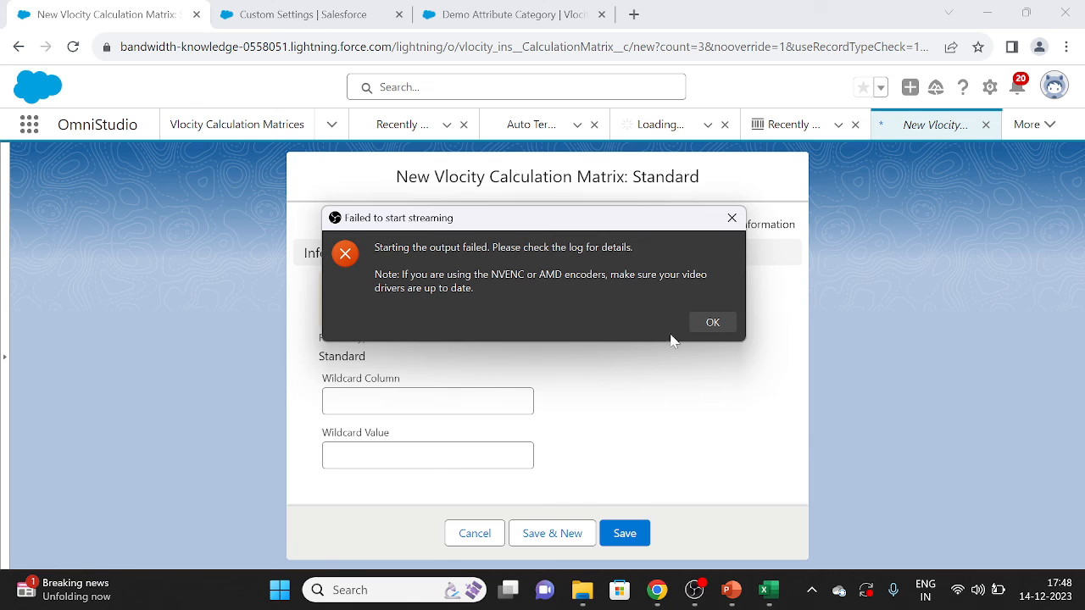
left_click(712, 322)
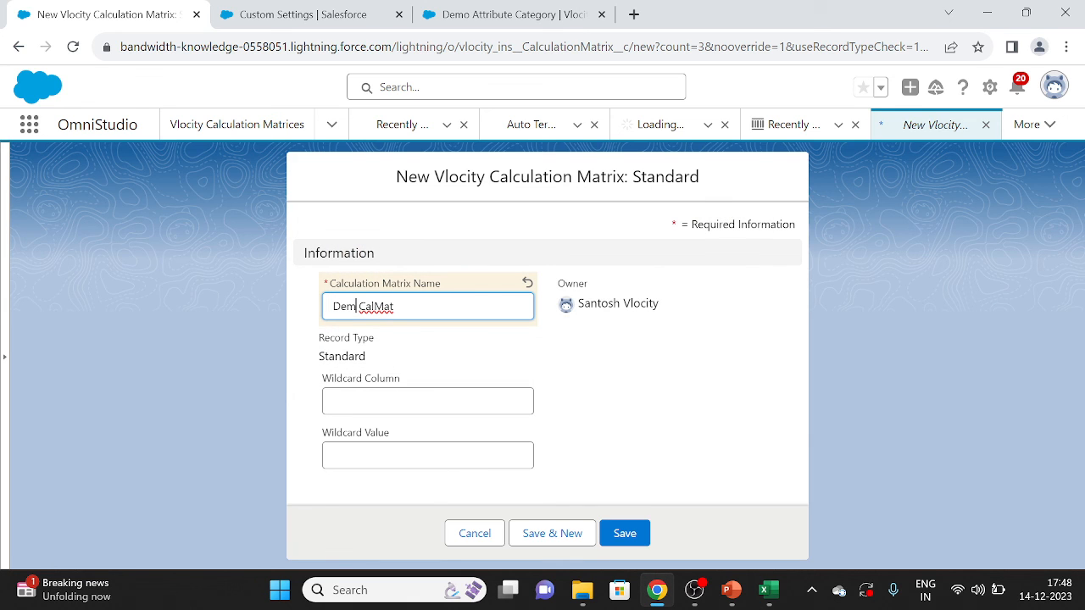
key("ctrl+a")
key("Tab")
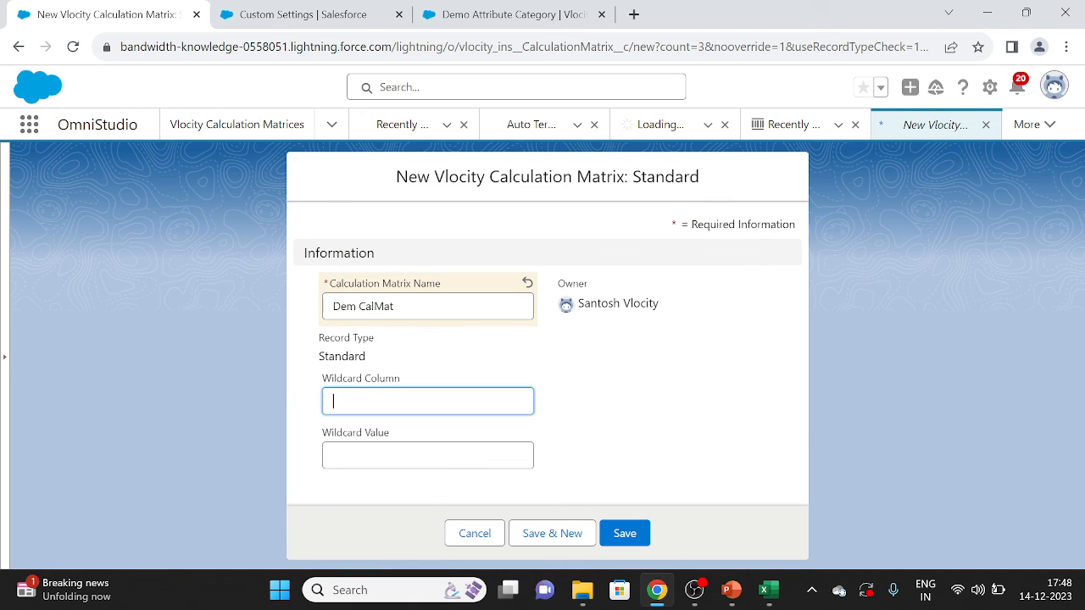
left_click(618, 405)
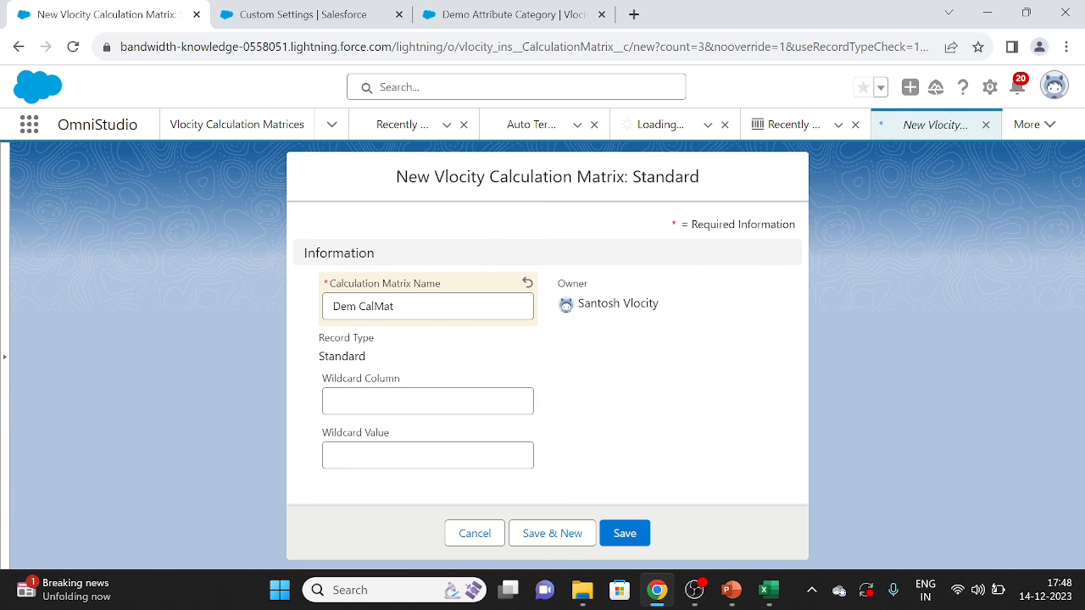
left_click(382, 306)
left_click(569, 379)
left_click(627, 533)
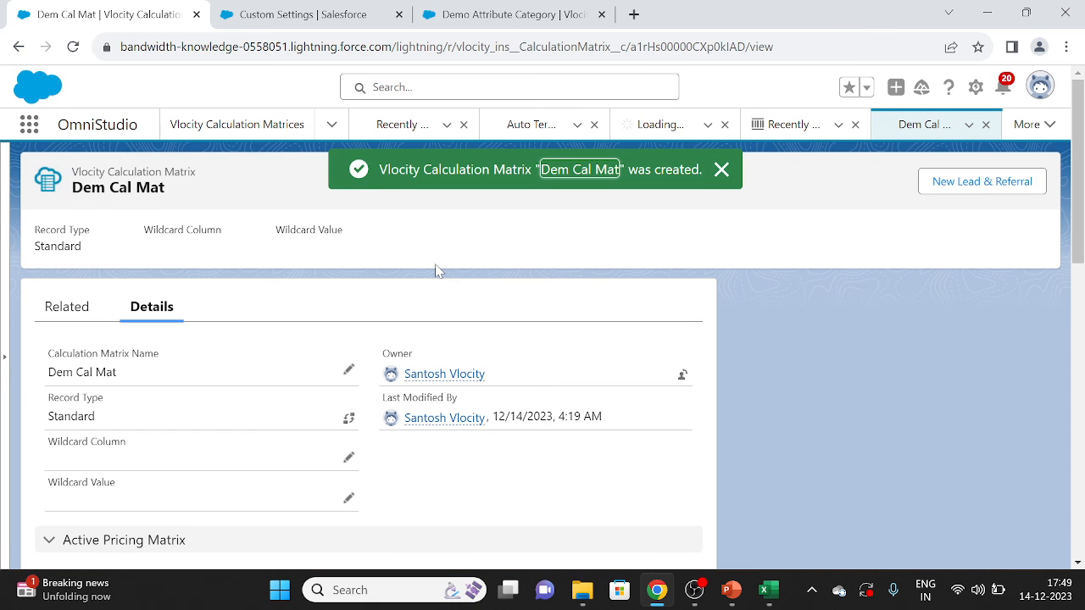
Step: Open the version Dem Cal Mat V1 from the saved matrix's related versions
scroll(450, 370, "down", 4)
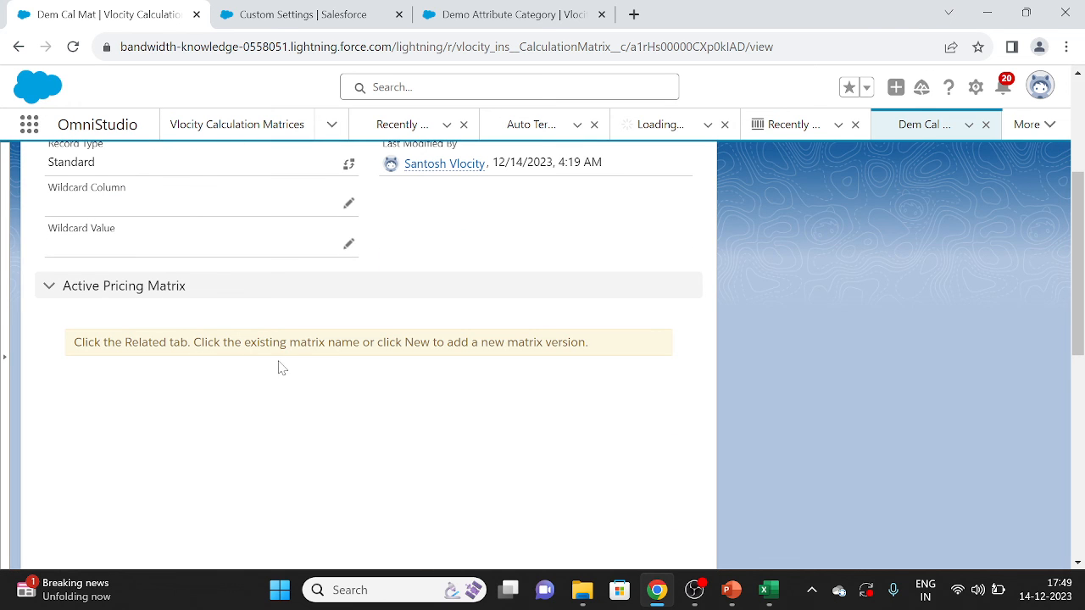
scroll(455, 346, "up", 3)
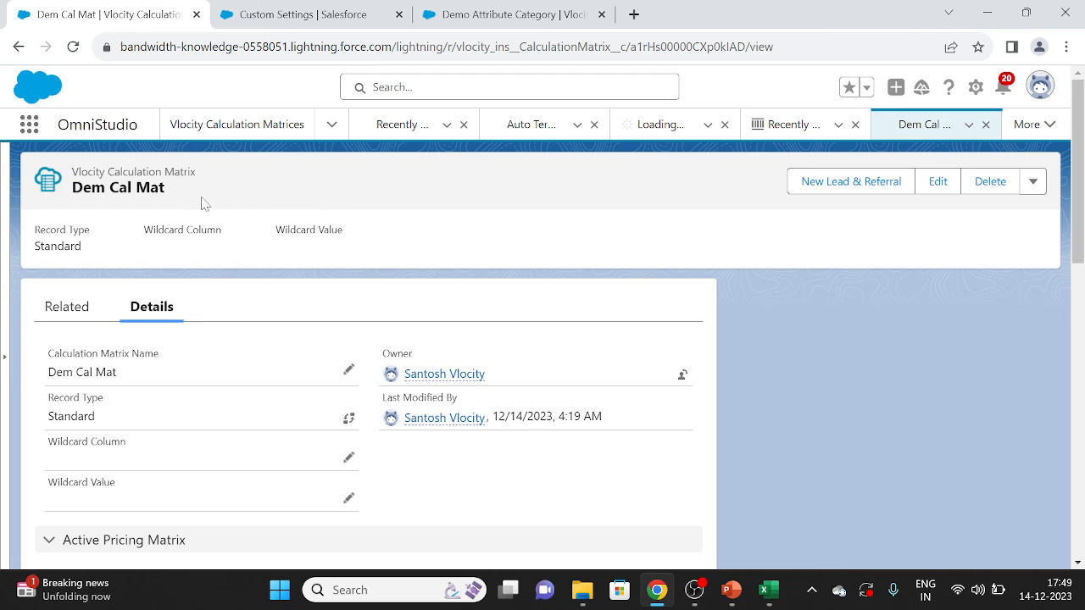
left_click_drag(197, 174, 122, 172)
left_click(122, 172)
left_click(79, 297)
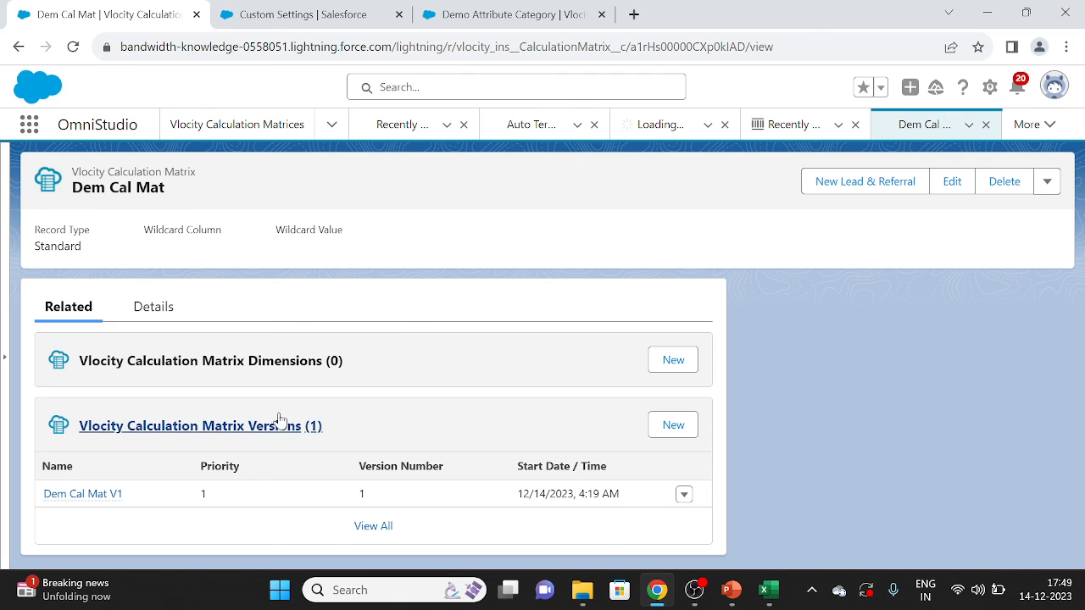
left_click(119, 496)
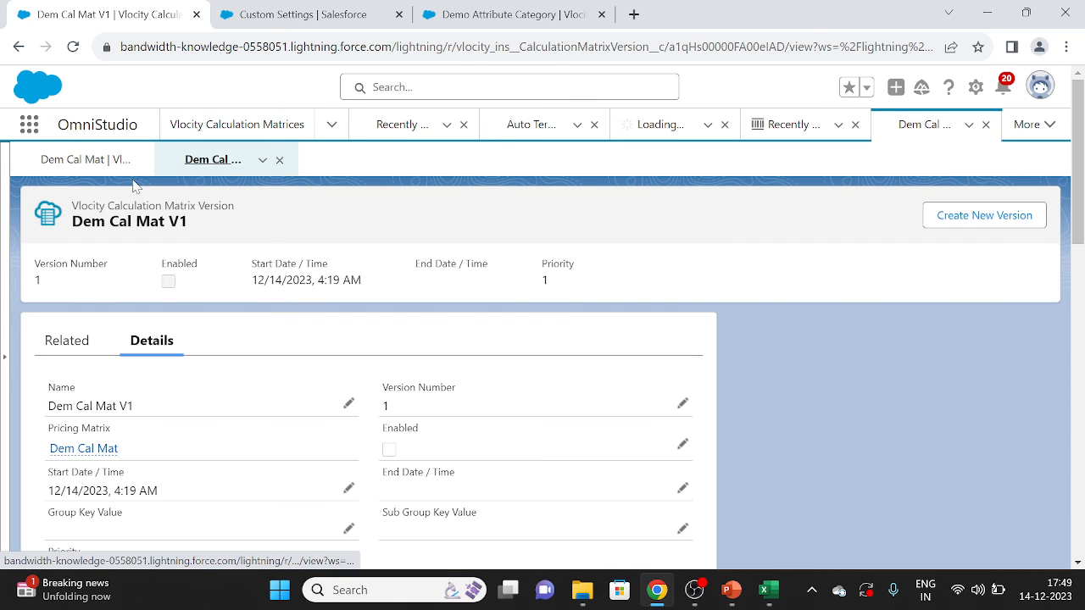
left_click(117, 160)
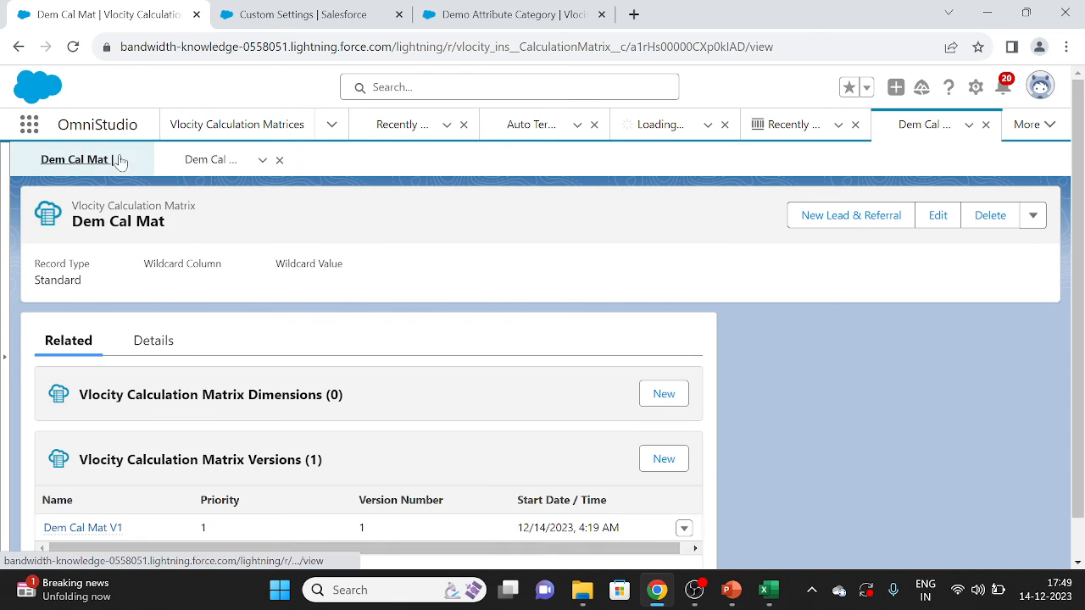
left_click(222, 162)
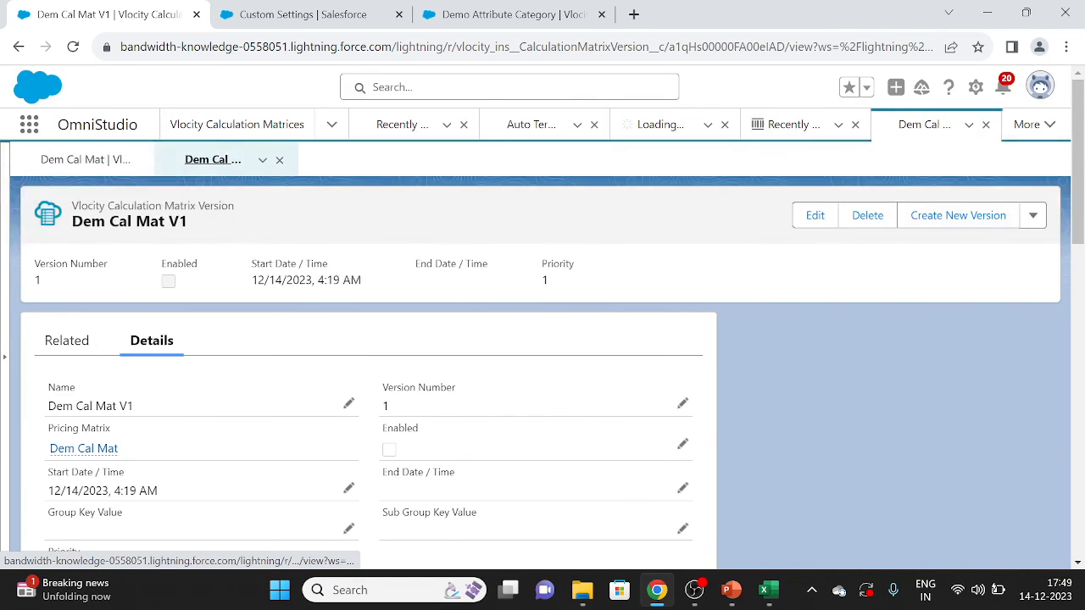
Step: Put the Dem Cal Mat V1 version details into edit mode and enable the version
scroll(472, 404, "down", 2)
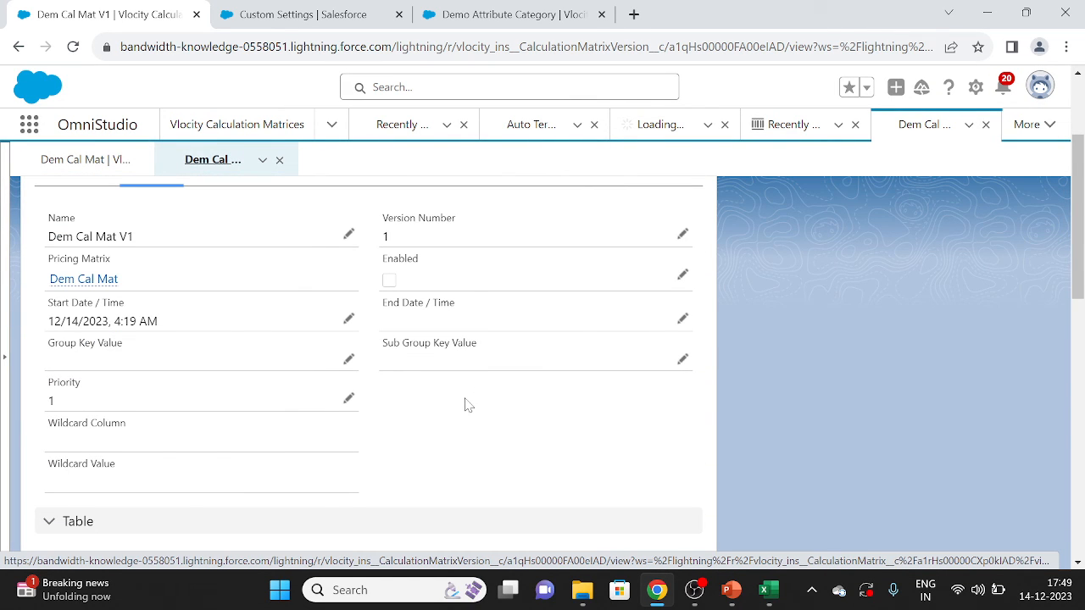
scroll(468, 400, "up", 1)
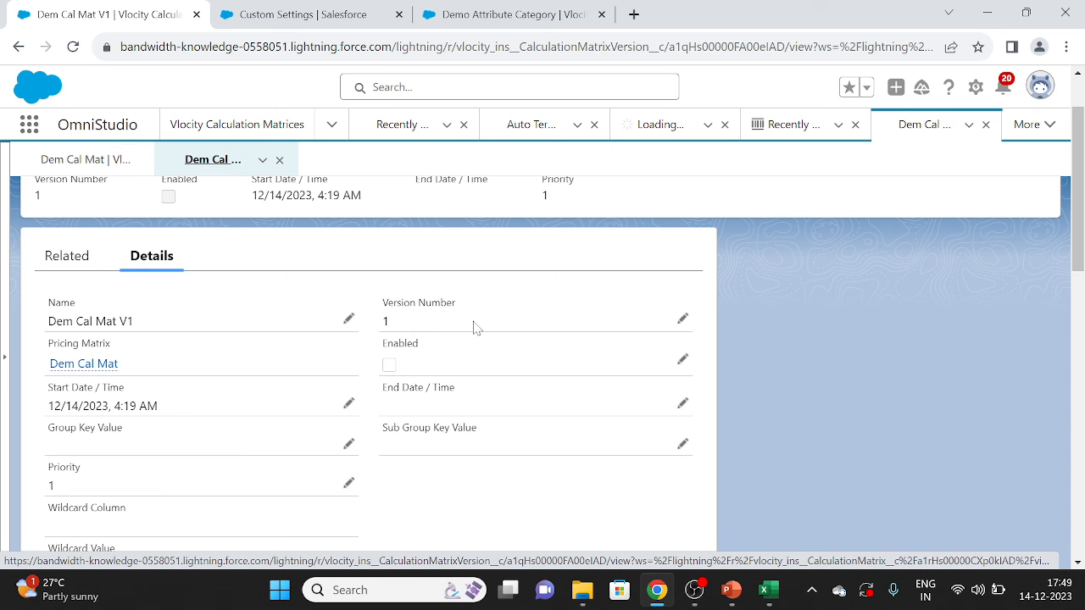
left_click(682, 363)
scroll(452, 348, "down", 1)
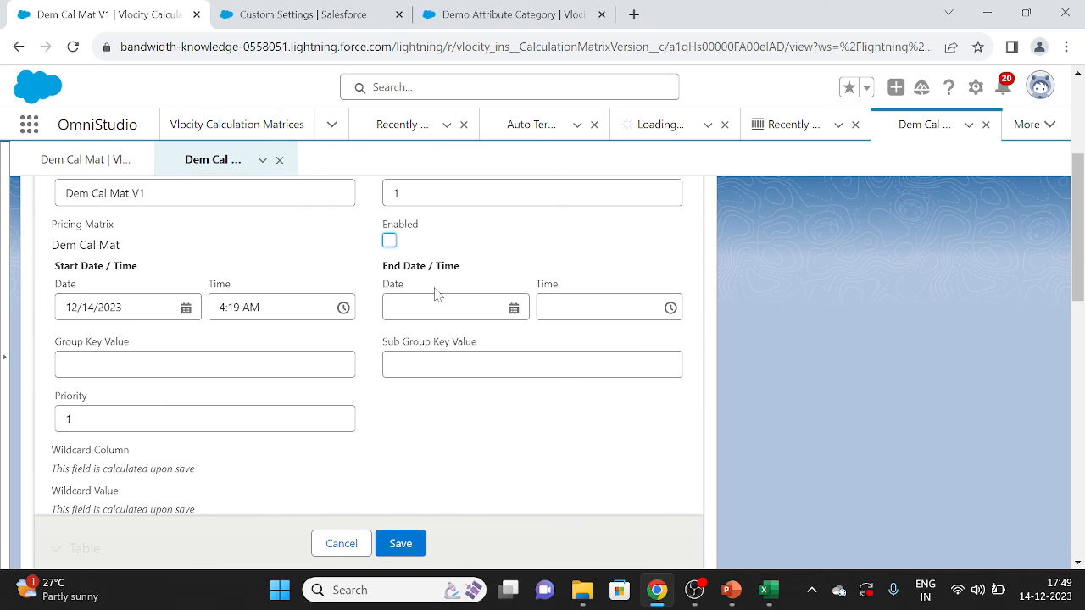
left_click(389, 241)
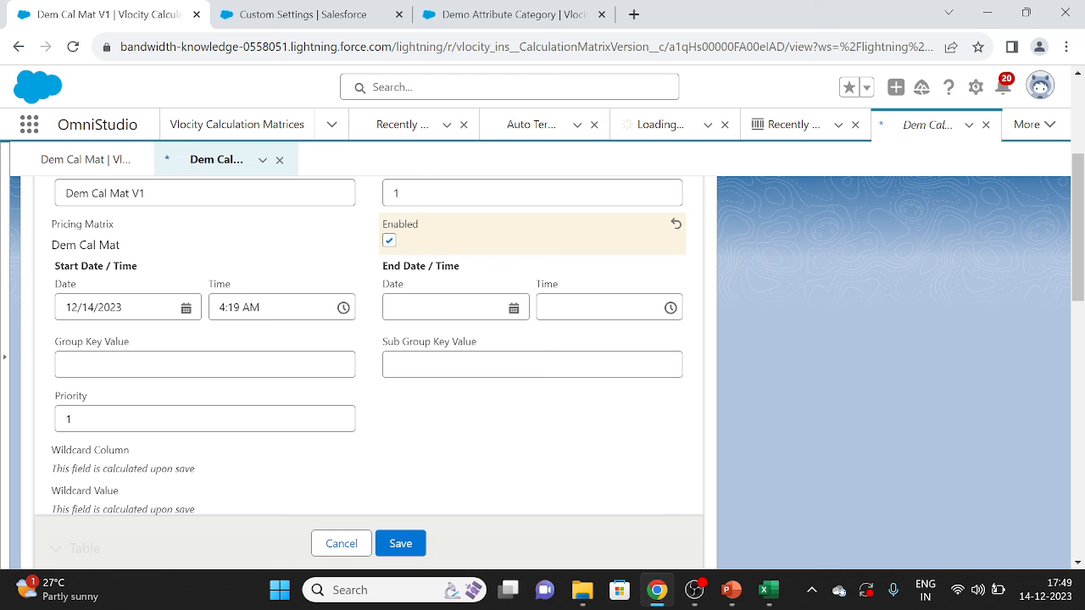
Step: Set the matrix version's start date to 10/30/2023
left_click(122, 307)
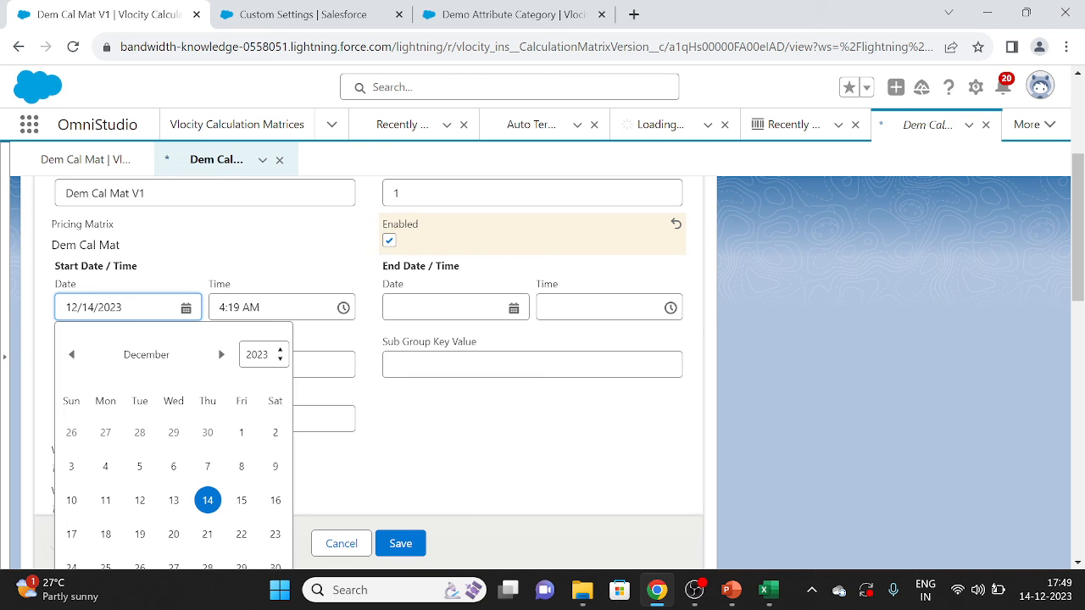
left_click(71, 354)
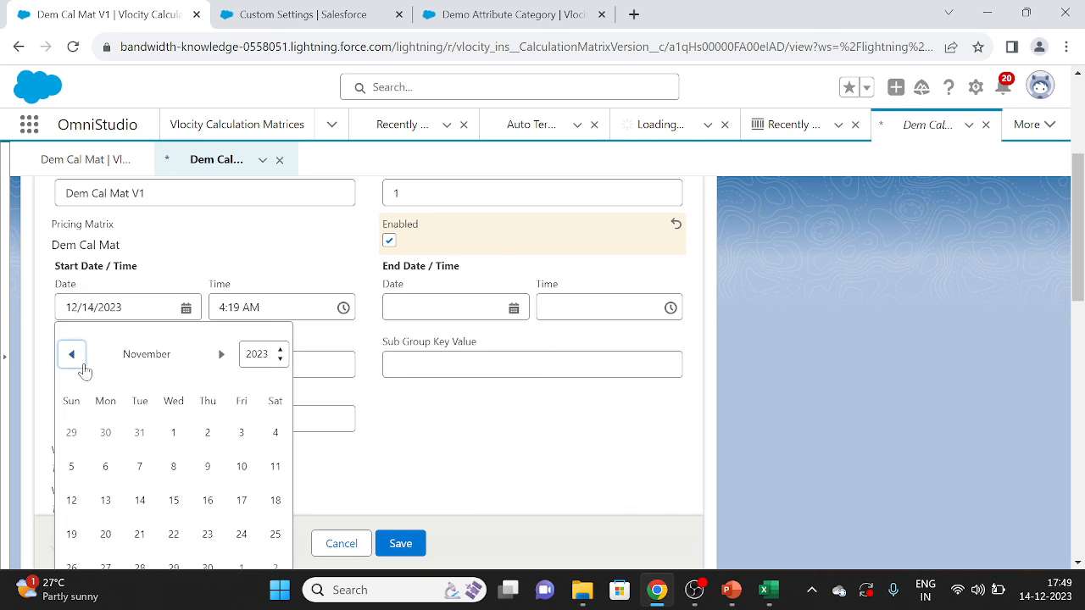
left_click(105, 433)
left_click(160, 338)
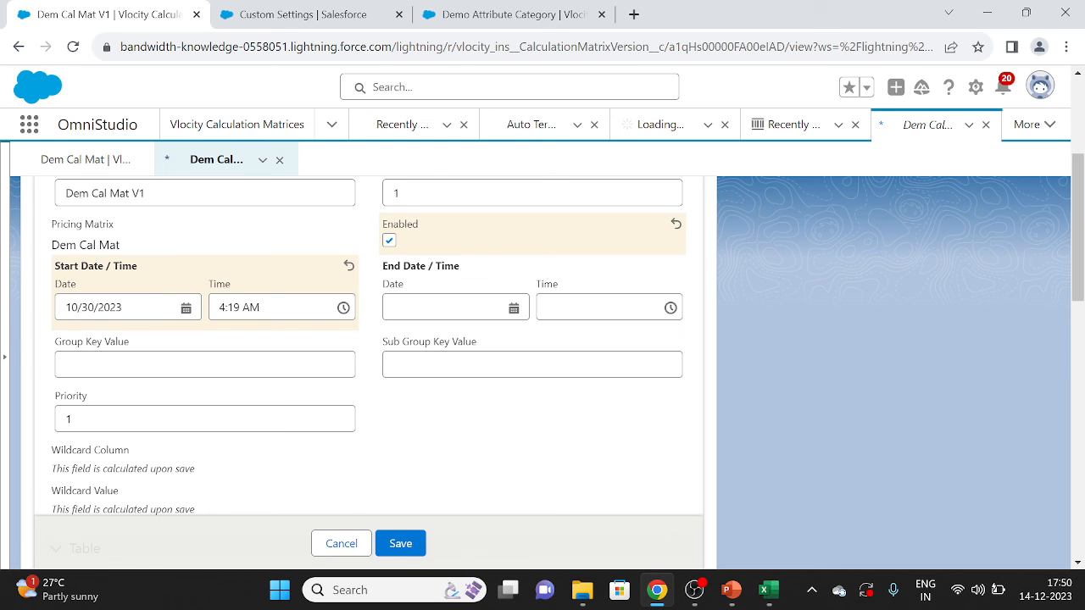
Step: Set the matrix version's end date to 12/12/2025
left_click(441, 312)
left_click(603, 366)
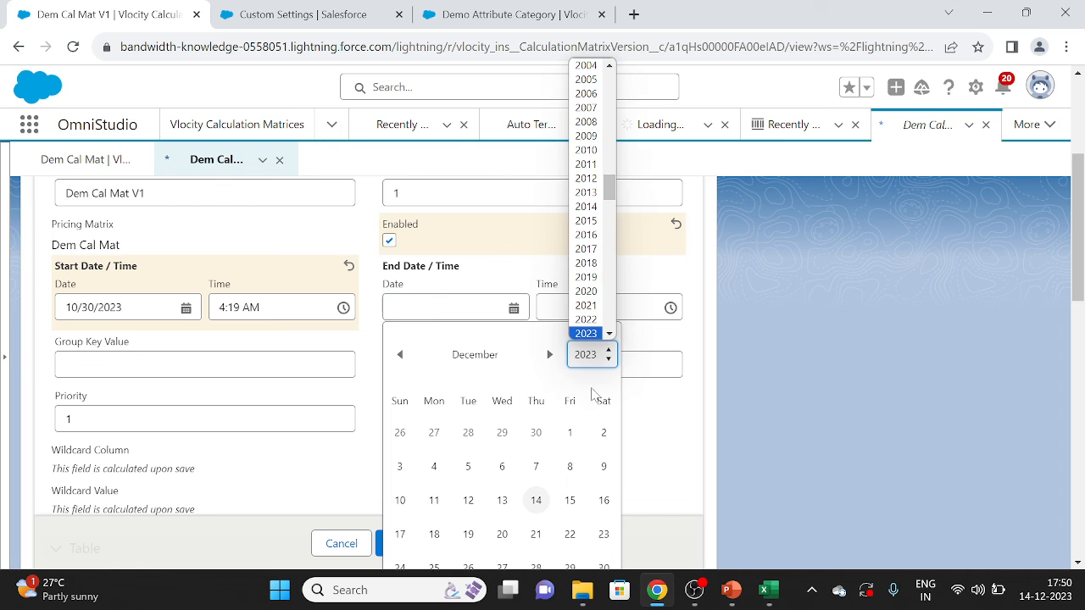
scroll(608, 333, "down", 3)
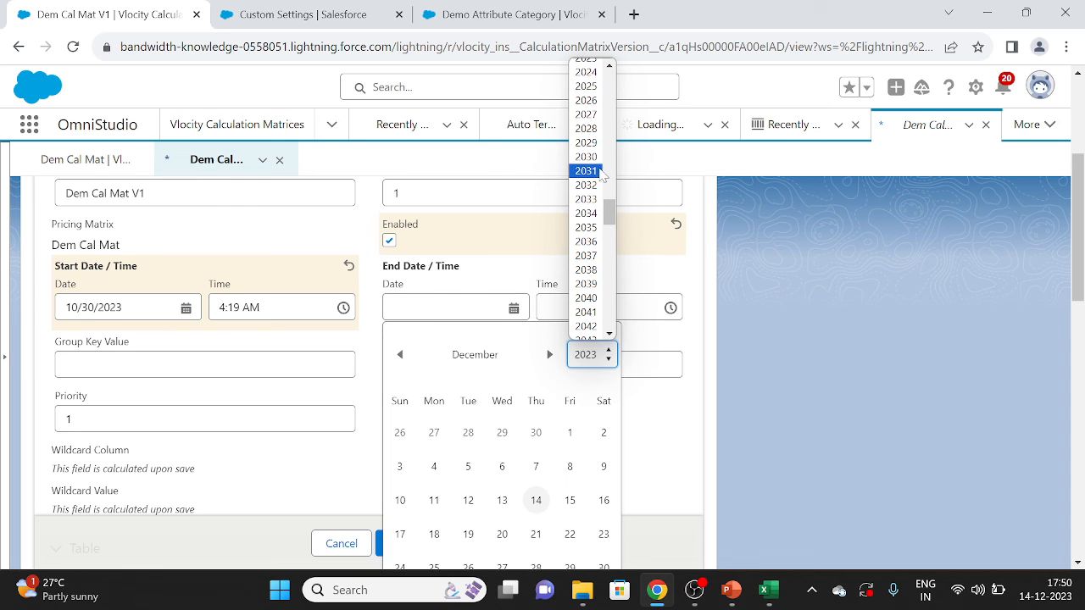
left_click(585, 87)
left_click(567, 466)
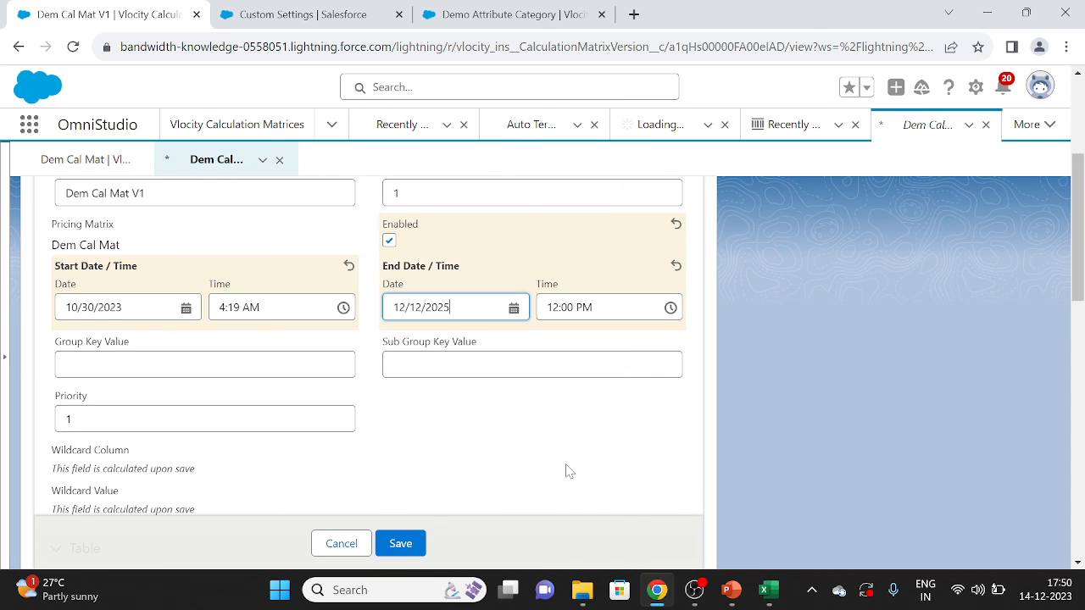
Step: Review the version's edit form, including version number, enabled state, start and end dates, group keys and priority
scroll(571, 457, "up", 2)
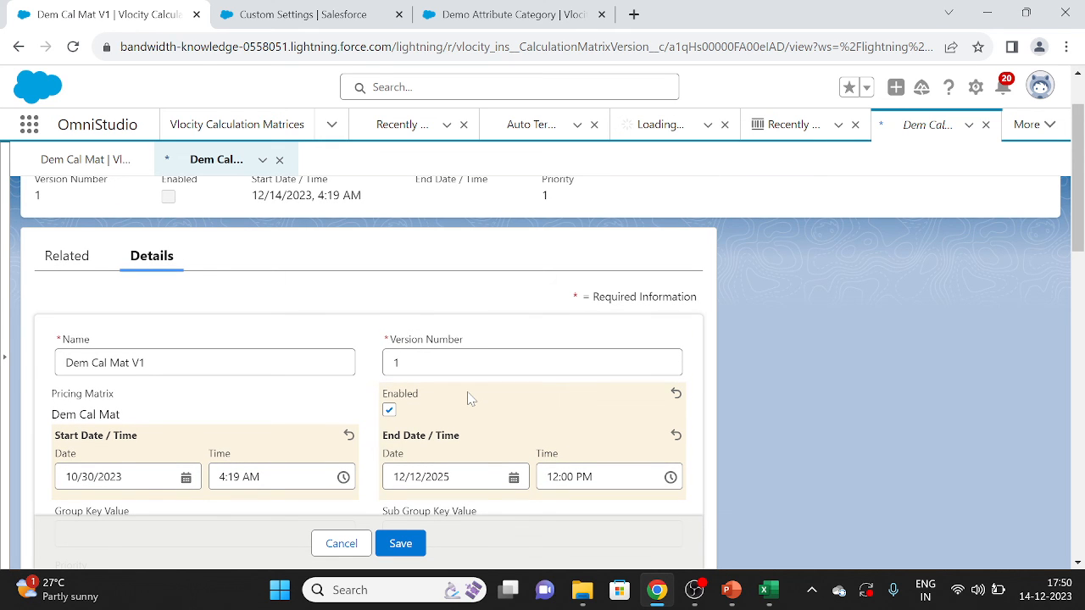
scroll(471, 399, "up", 1)
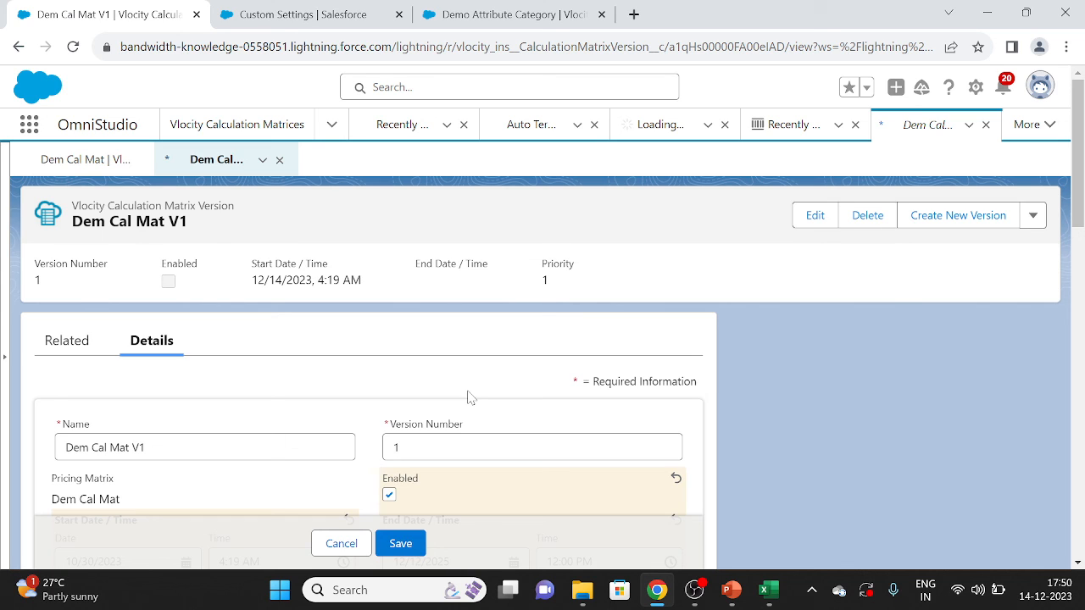
scroll(471, 398, "down", 1)
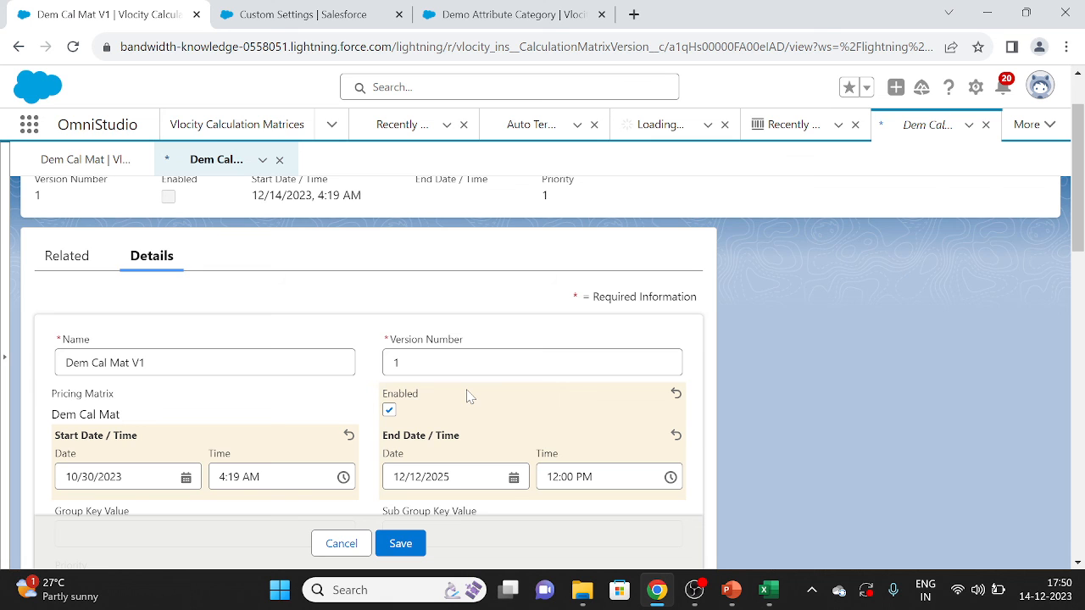
scroll(466, 399, "down", 3)
scroll(452, 401, "up", 1)
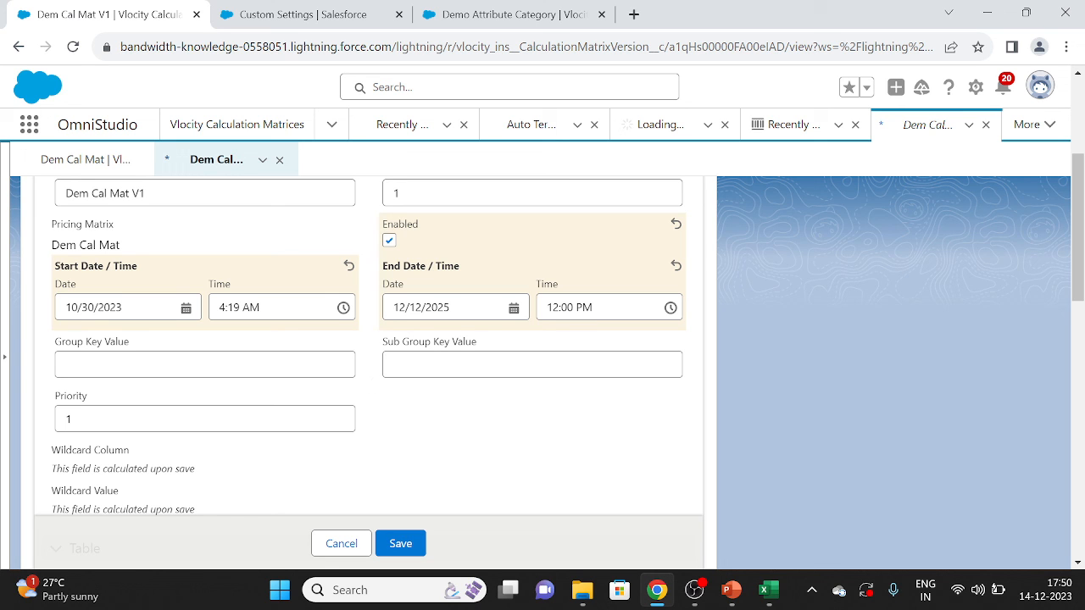
scroll(421, 394, "up", 2)
scroll(421, 394, "down", 2)
scroll(422, 394, "down", 1)
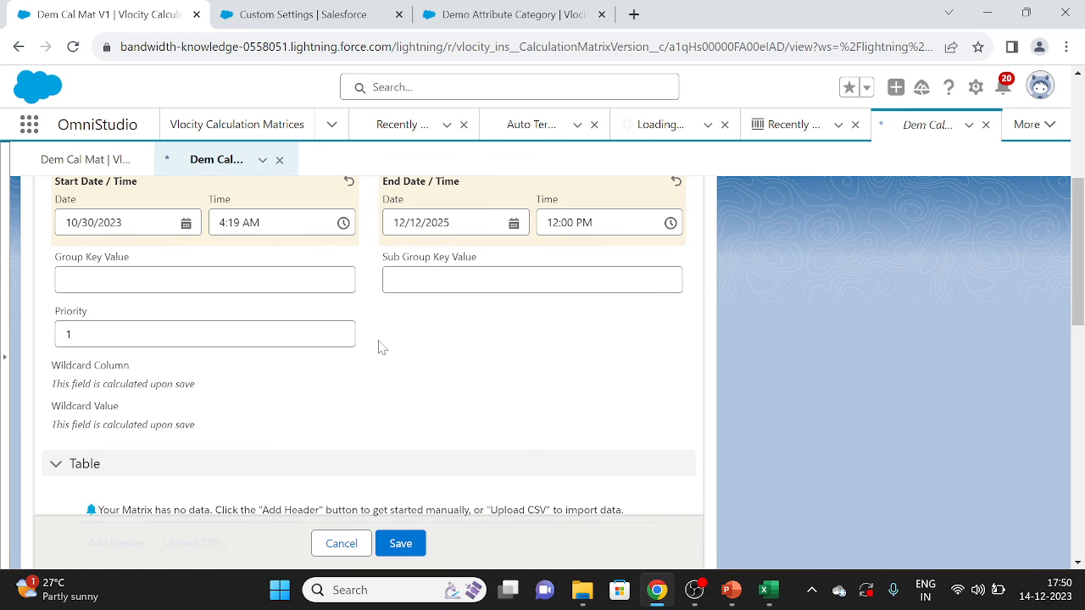
left_click(75, 334)
left_click(388, 351)
scroll(383, 350, "up", 2)
scroll(370, 357, "up", 1)
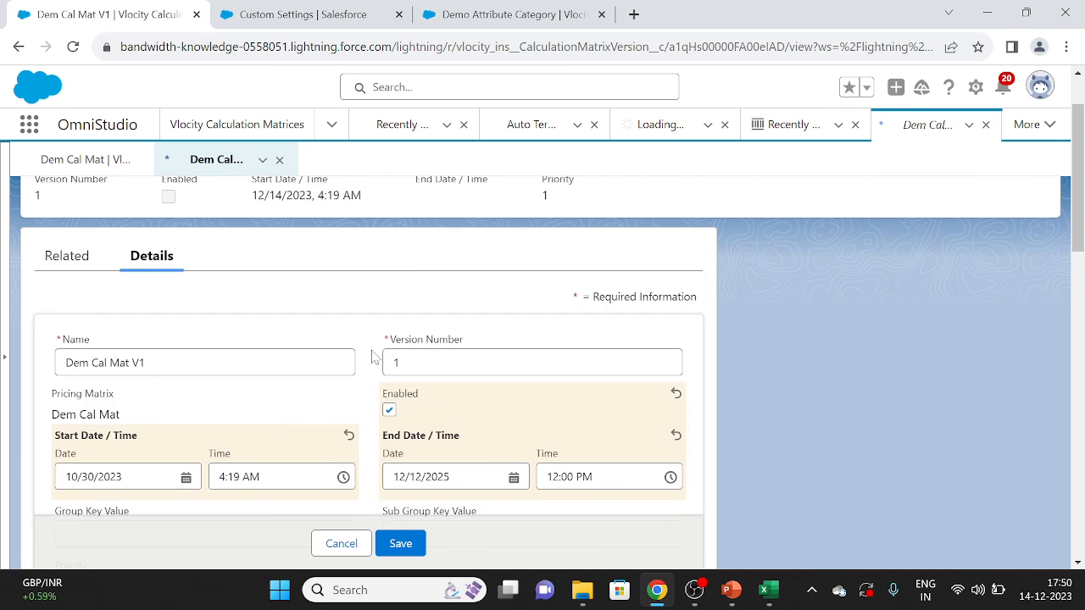
Step: Add three header columns to the version's empty matrix table
scroll(375, 356, "down", 4)
scroll(327, 341, "down", 1)
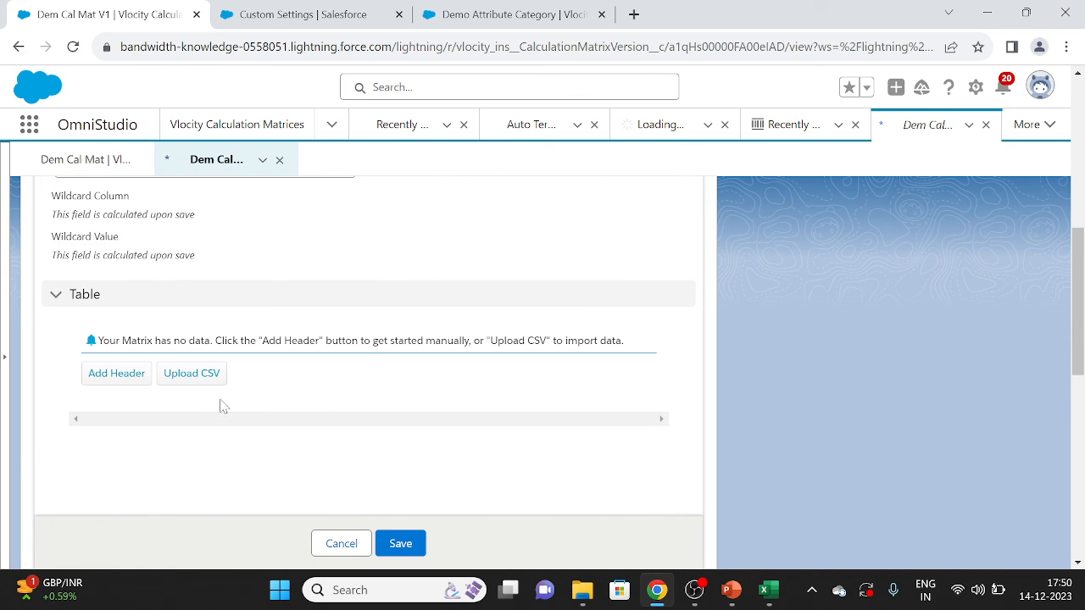
left_click(128, 382)
scroll(266, 411, "down", 2)
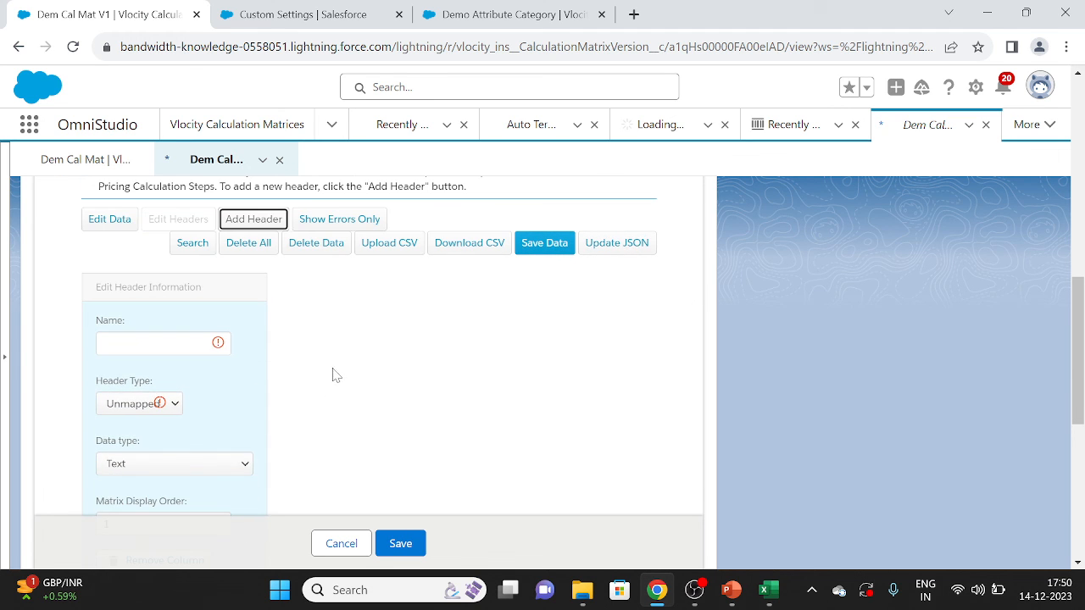
left_click(267, 220)
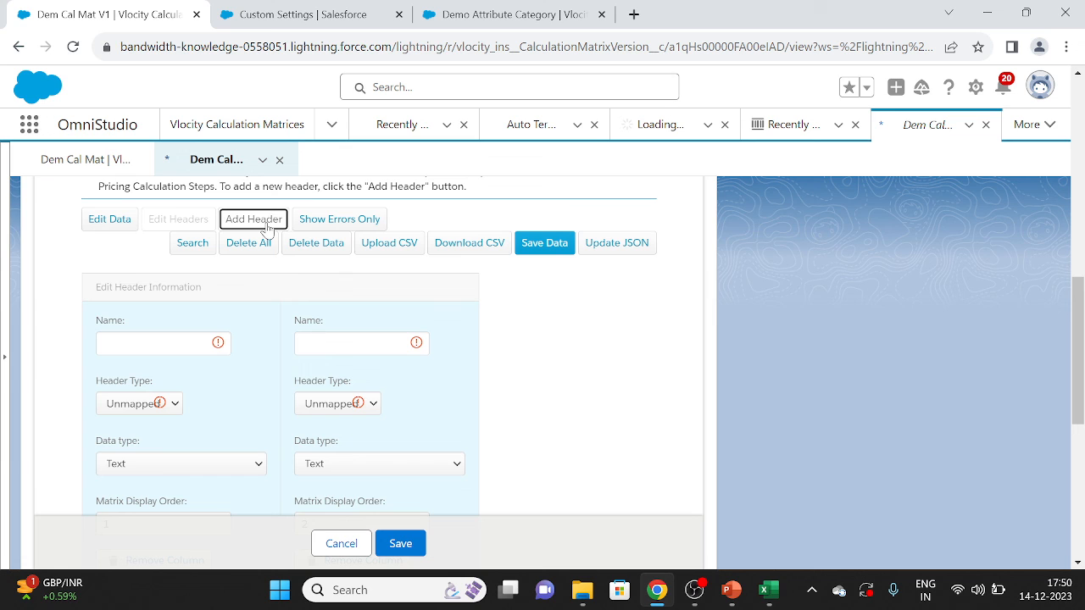
left_click(267, 220)
scroll(330, 326, "down", 1)
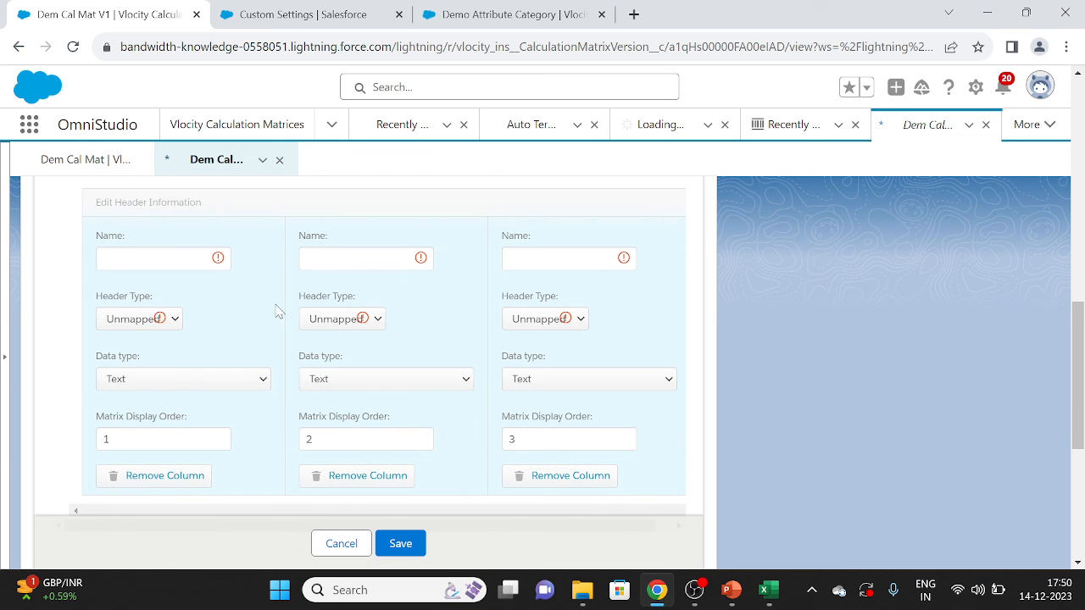
Step: Name the three header columns Input1, Input2 and Output
left_click(157, 258)
type("Input1")
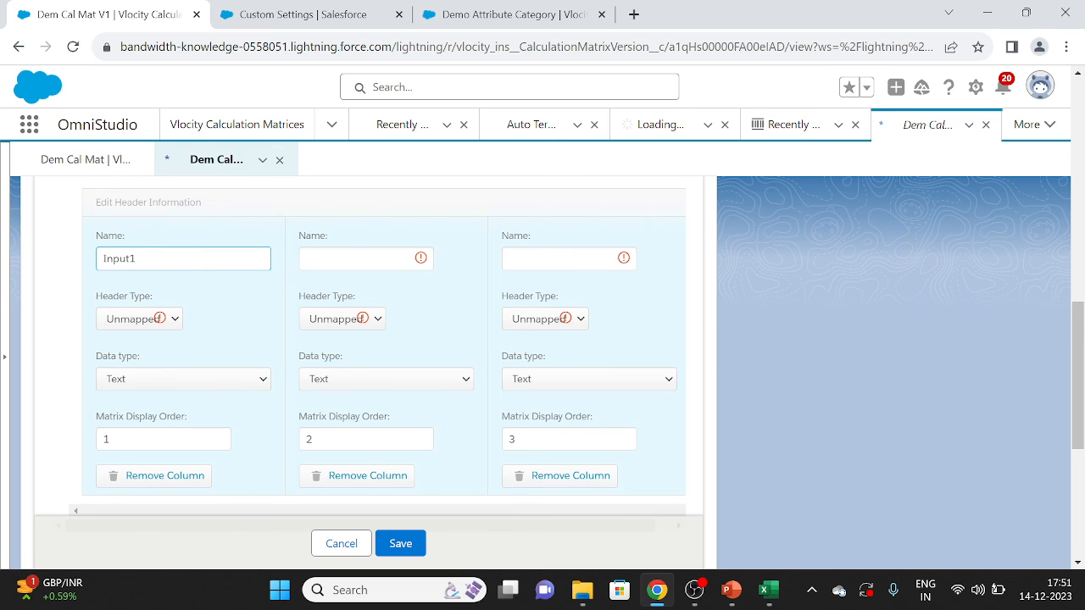
left_click(356, 258)
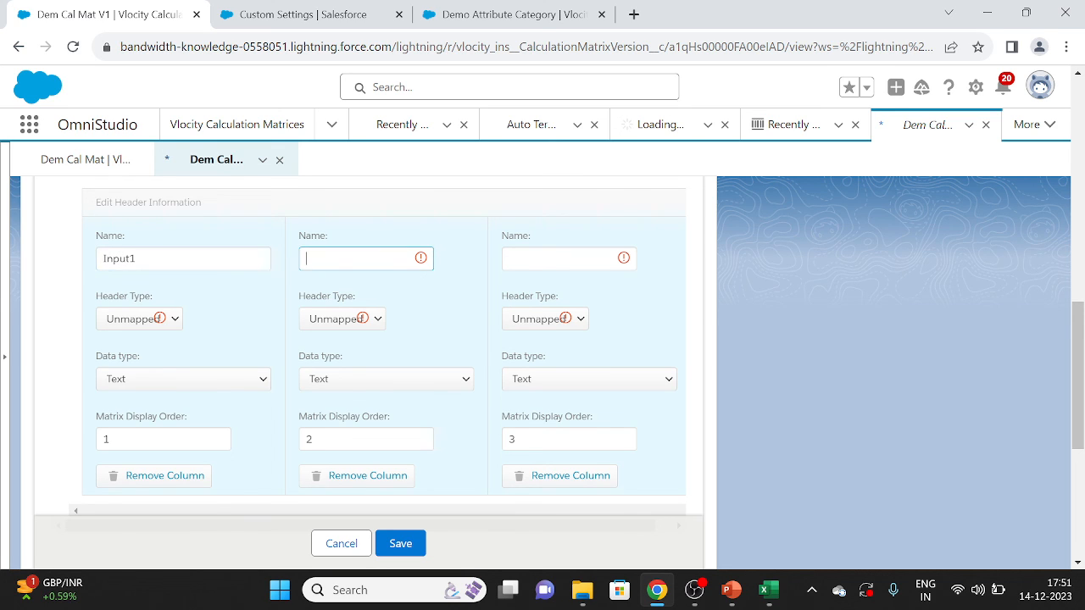
type("Input2")
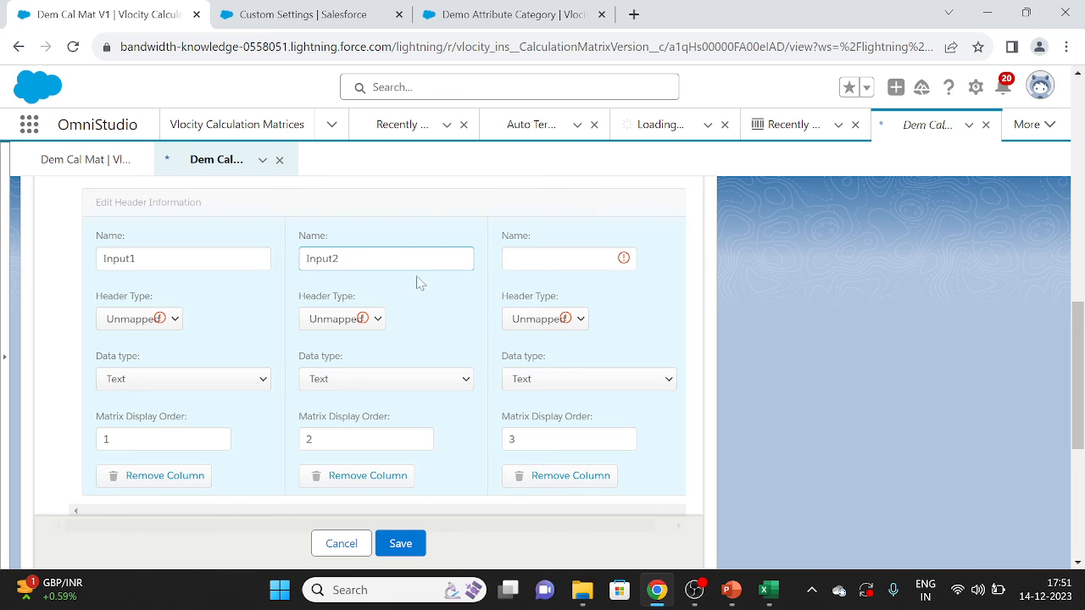
left_click(509, 259)
type("Ou")
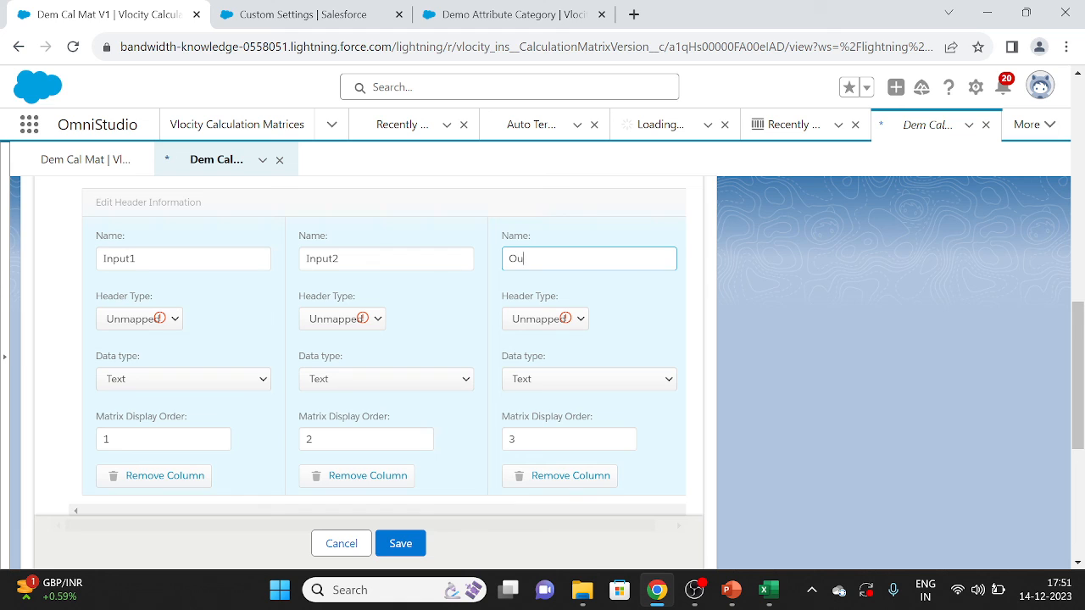
type("tput")
left_click(487, 294)
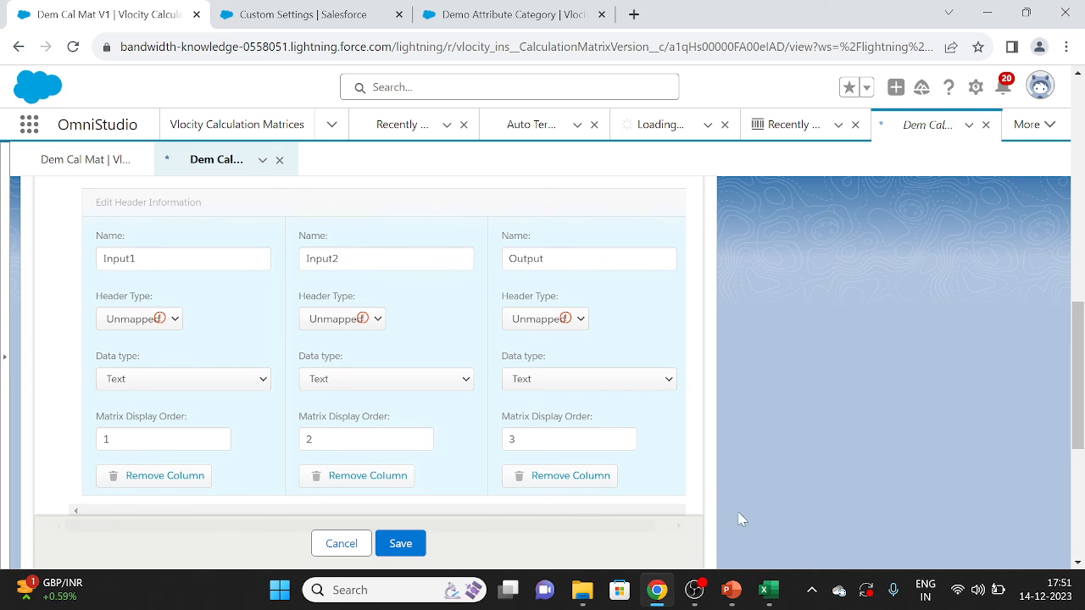
Step: Switch to Excel to examine the header row and data rows of the sample table in Book1, and return to the matrix version
left_click(769, 590)
left_click(93, 239)
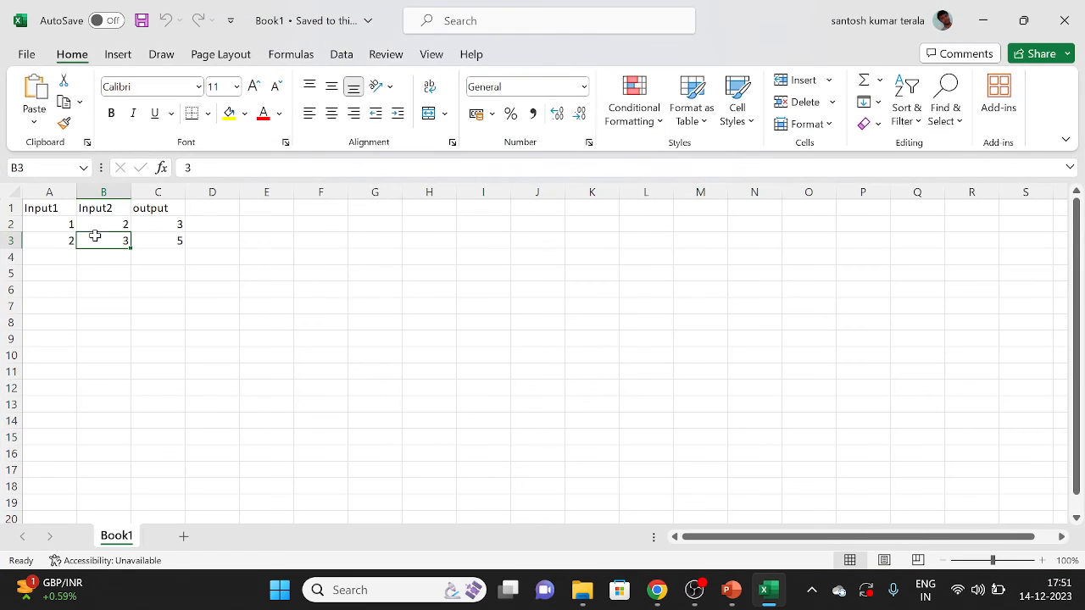
left_click_drag(51, 208, 152, 235)
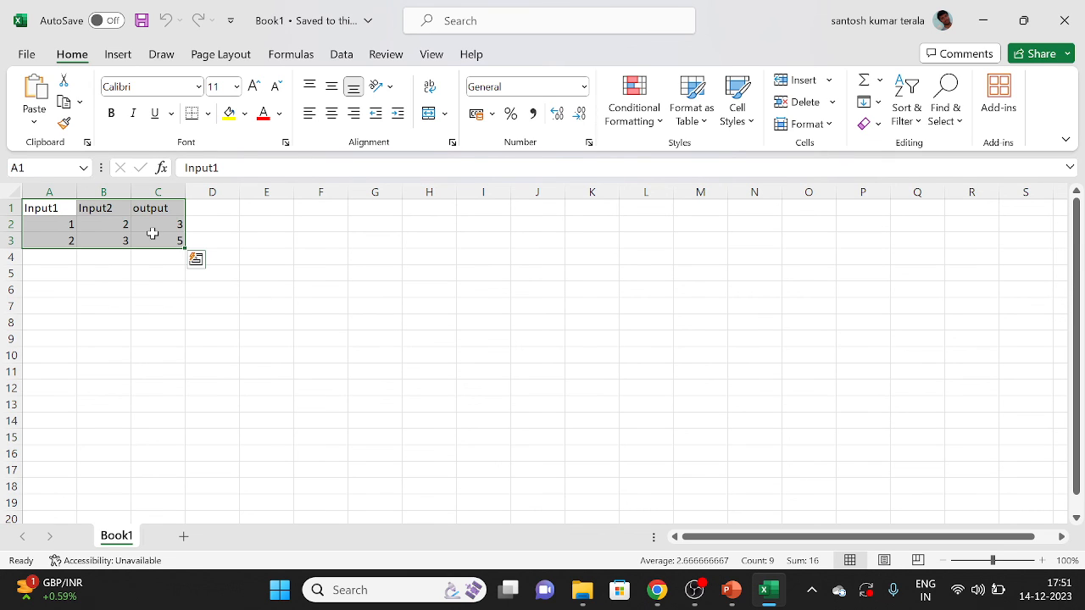
left_click(147, 297)
left_click(64, 212)
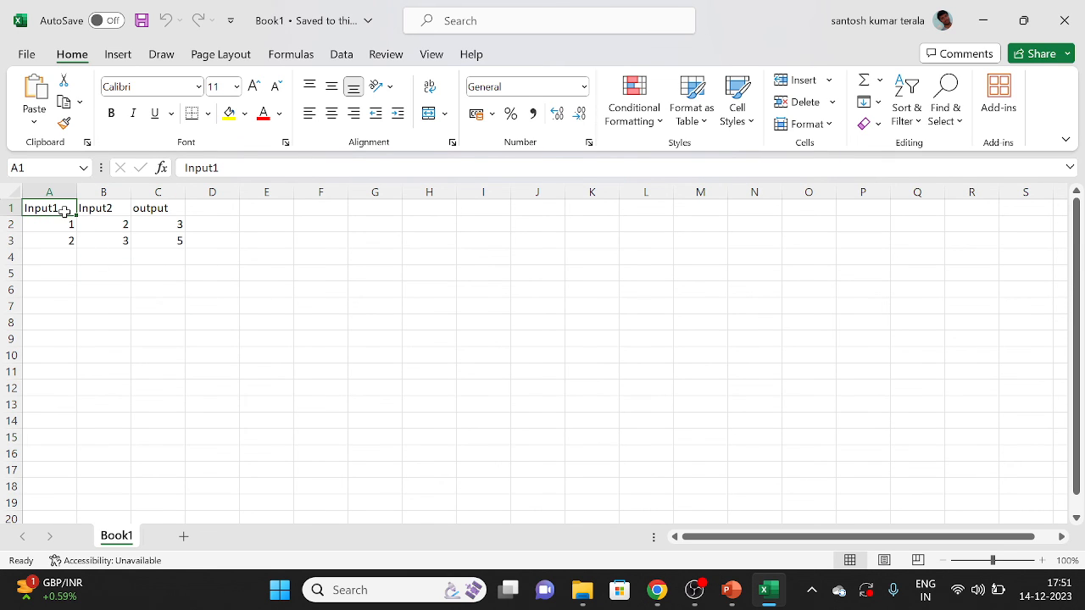
left_click(9, 208)
left_click(61, 210)
left_click(98, 209)
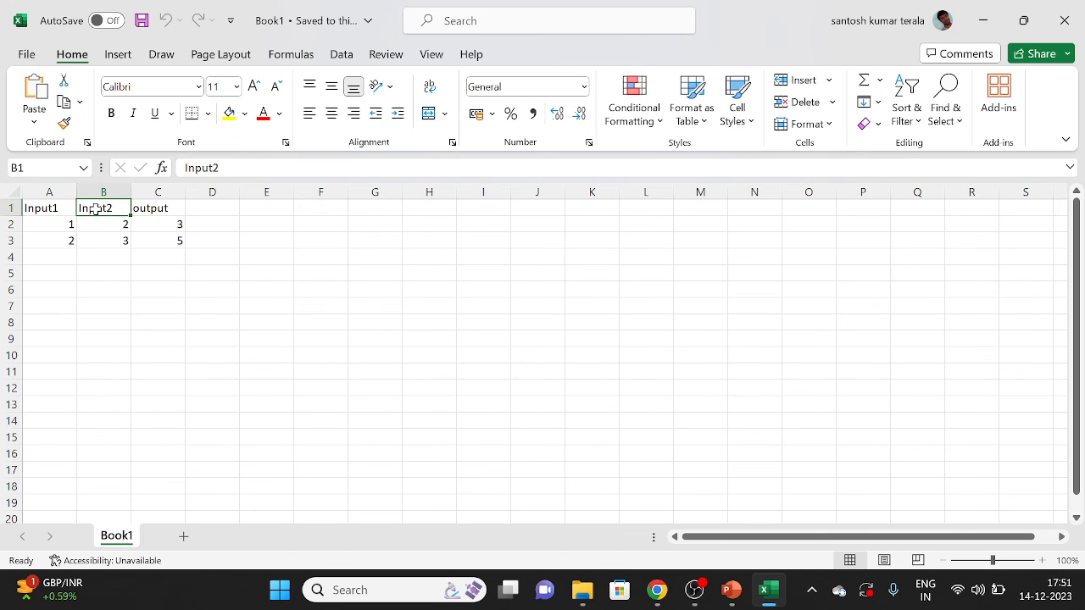
left_click(158, 206)
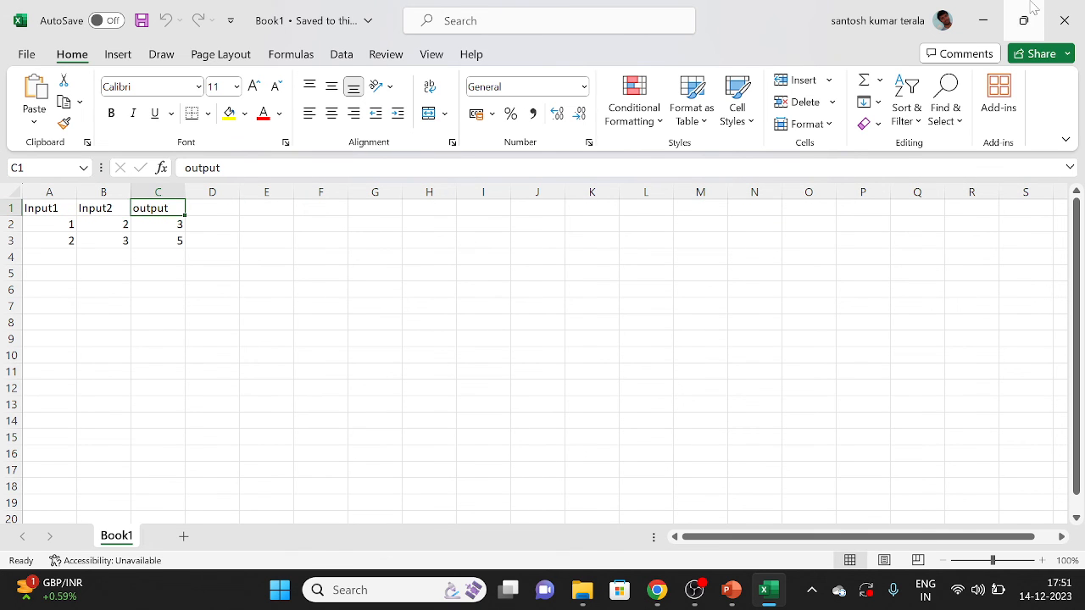
left_click(983, 20)
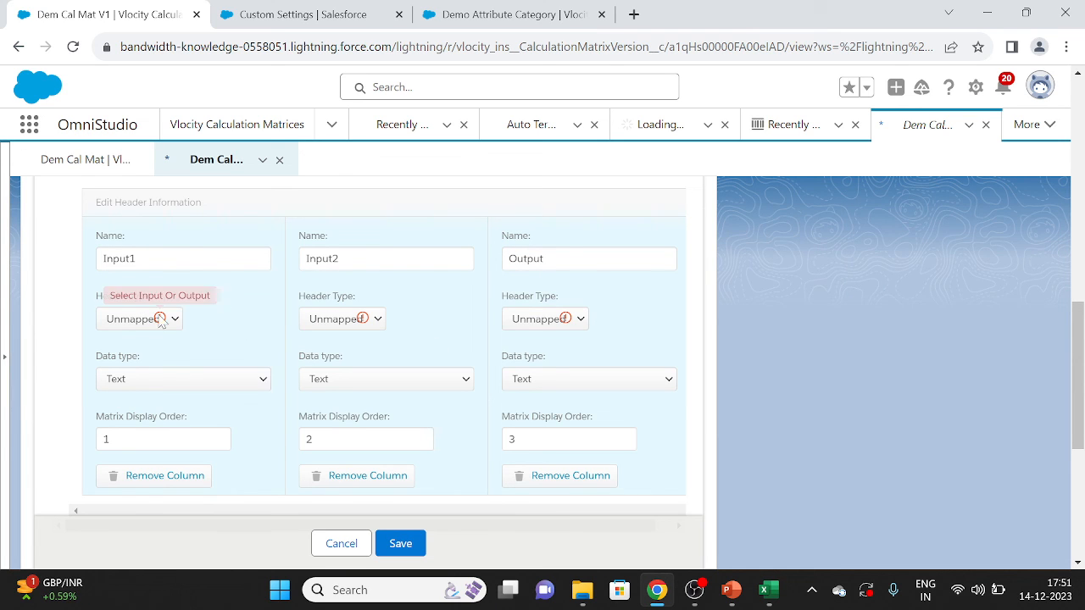
Step: Set the header type of the Input1, Input2 and Output columns to Input
left_click(142, 320)
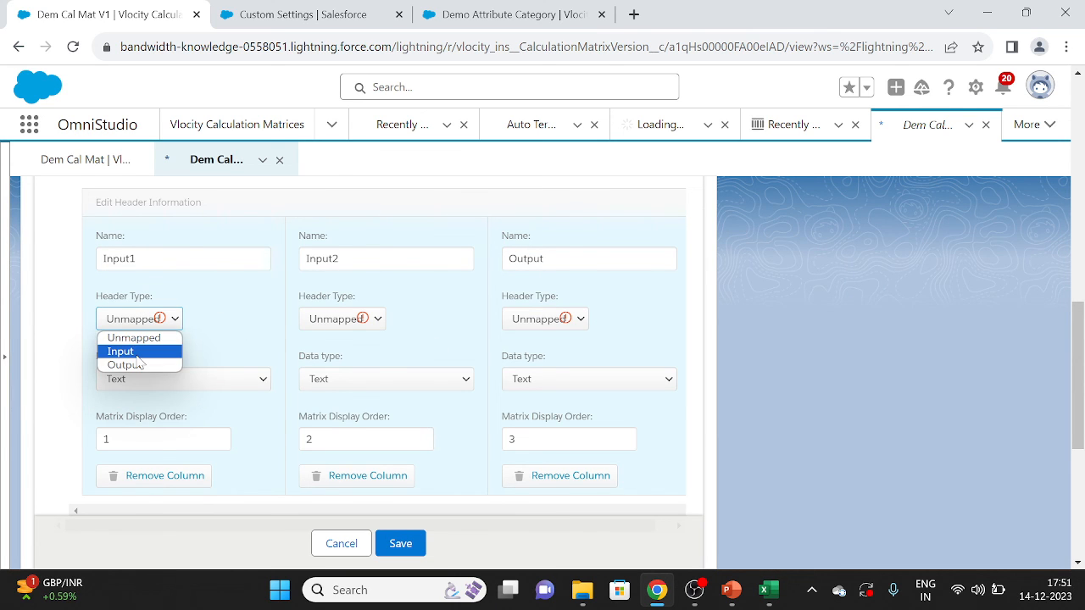
left_click(135, 352)
left_click(339, 320)
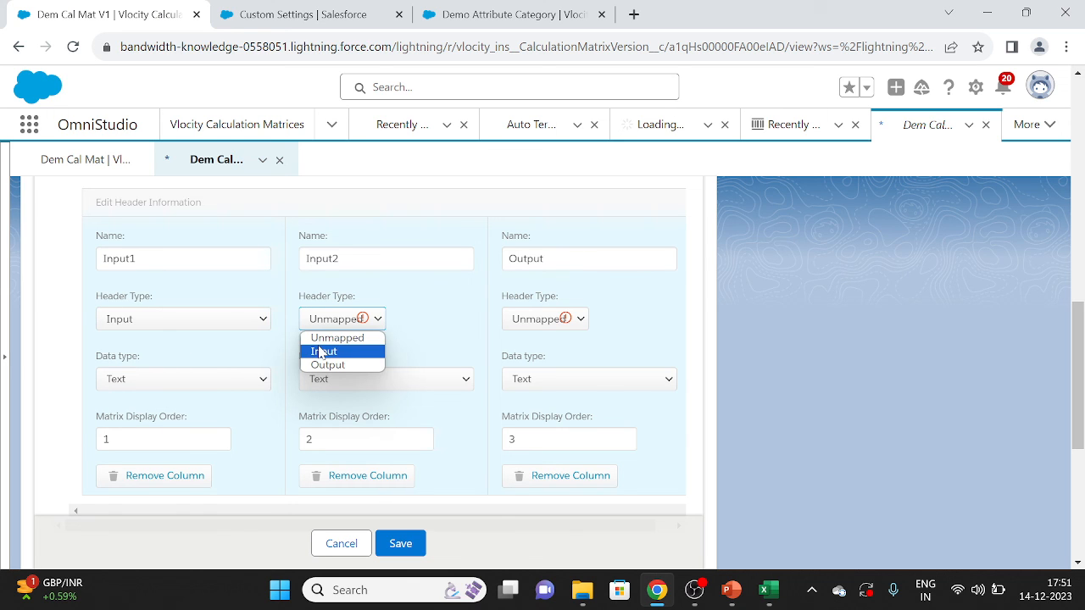
left_click(322, 351)
left_click(517, 322)
left_click(530, 351)
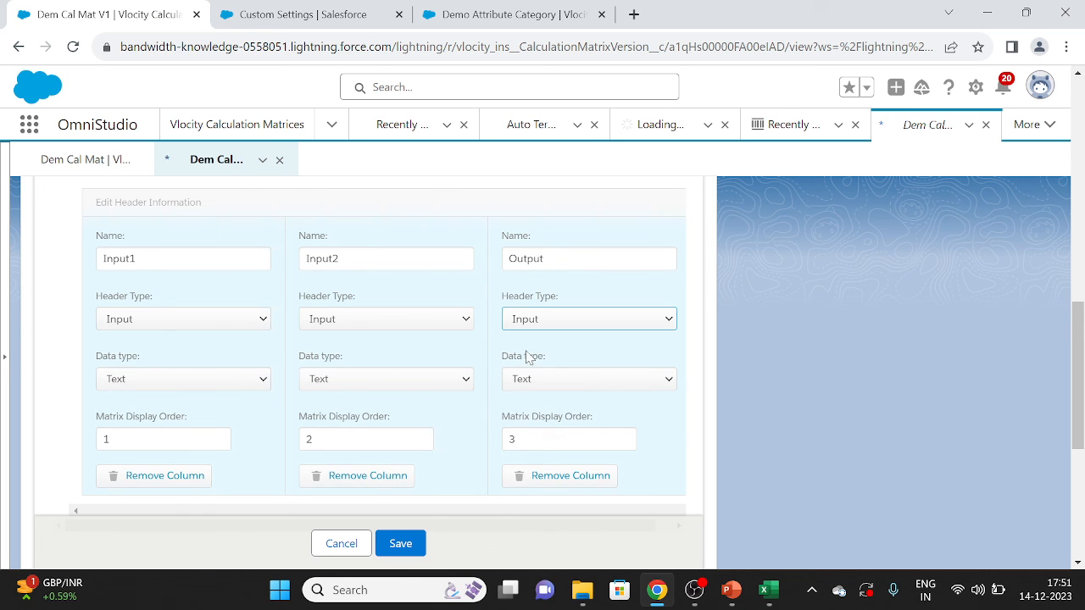
Step: Set the data type of all three header columns to Number
scroll(430, 343, "down", 1)
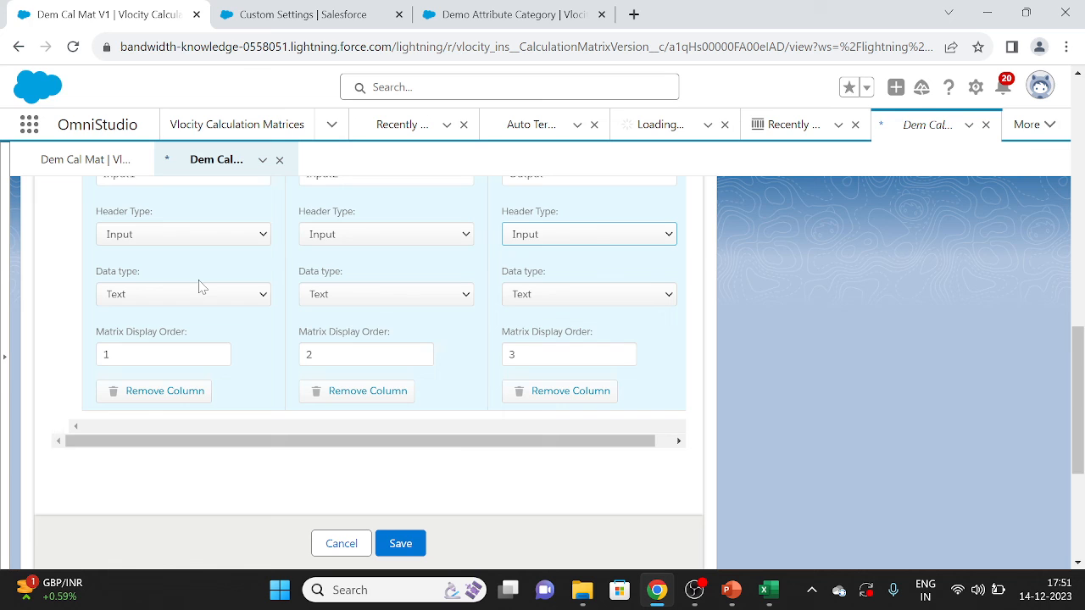
scroll(246, 290, "up", 1)
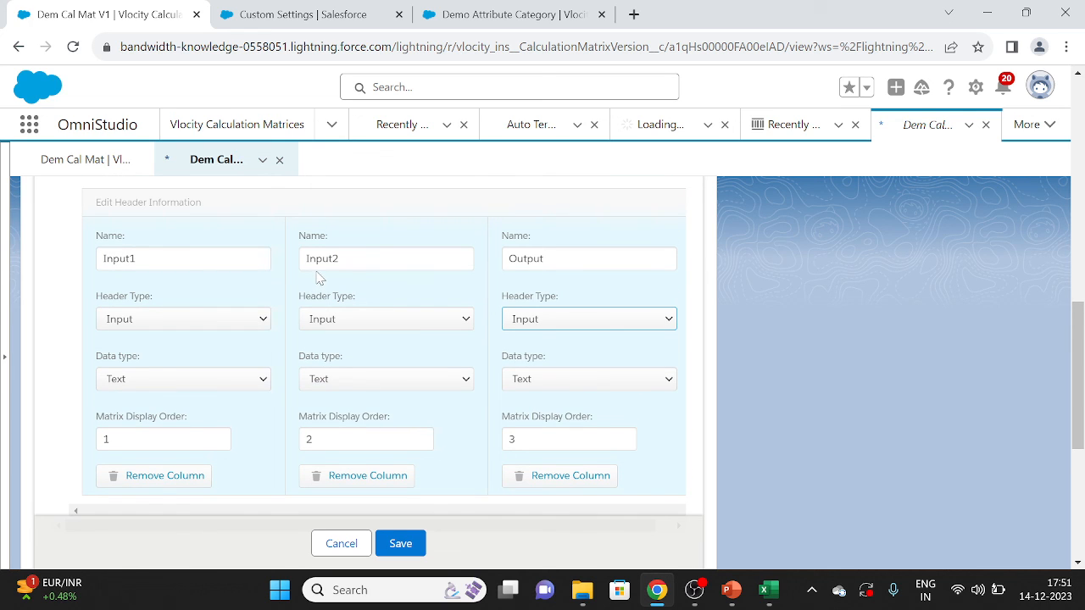
scroll(244, 347, "down", 1)
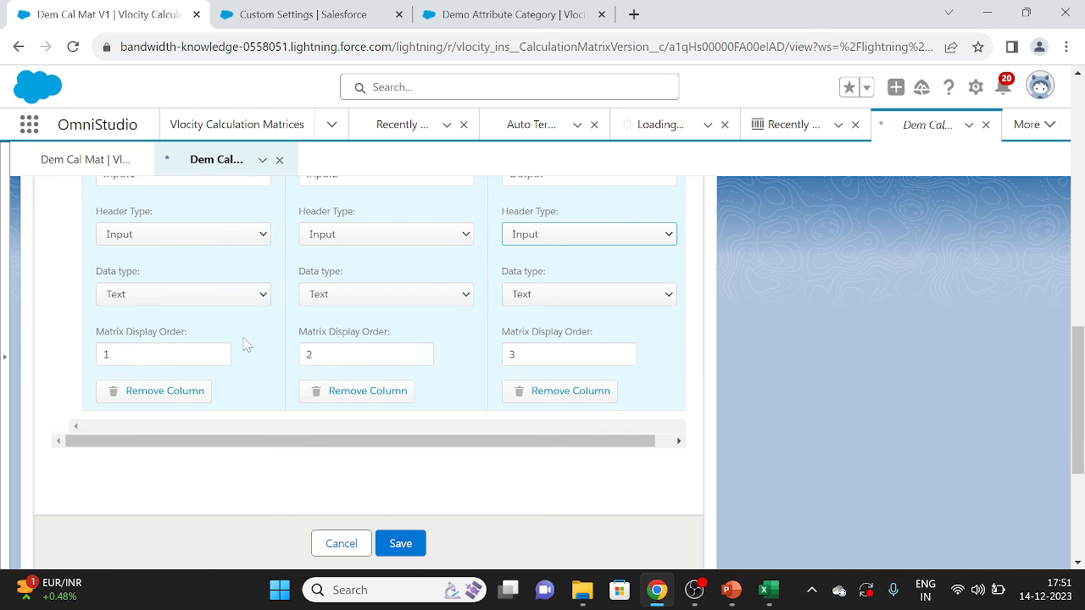
left_click(238, 297)
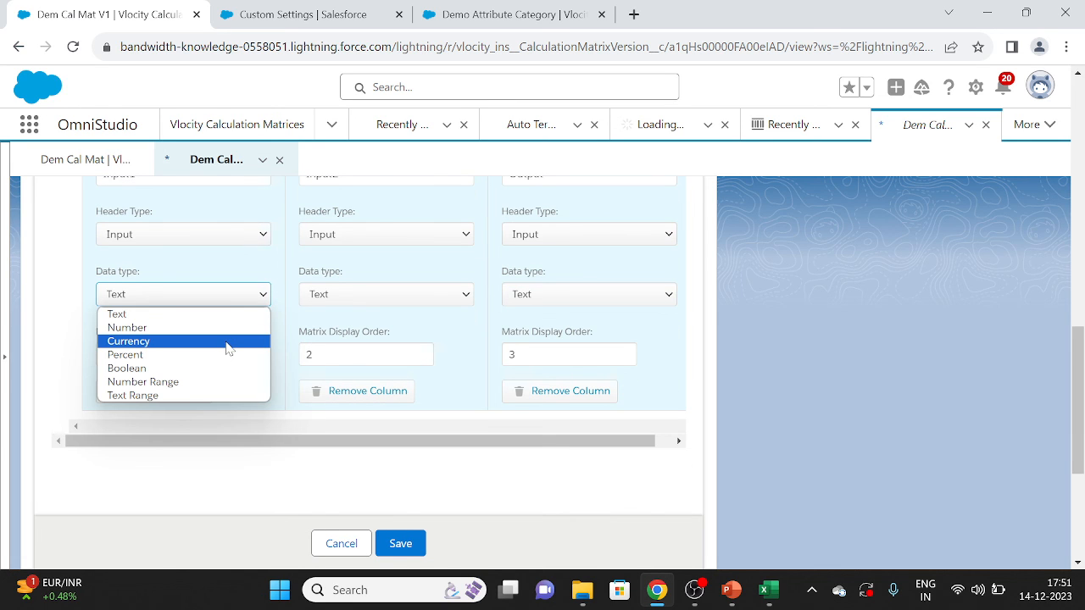
left_click(229, 329)
left_click(361, 297)
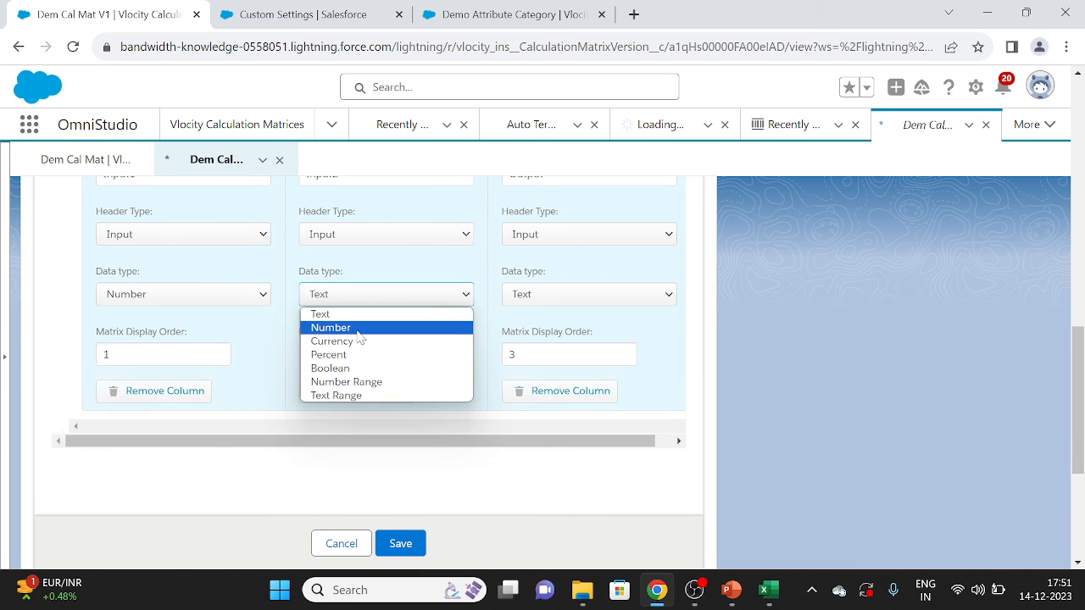
left_click(356, 330)
left_click(517, 296)
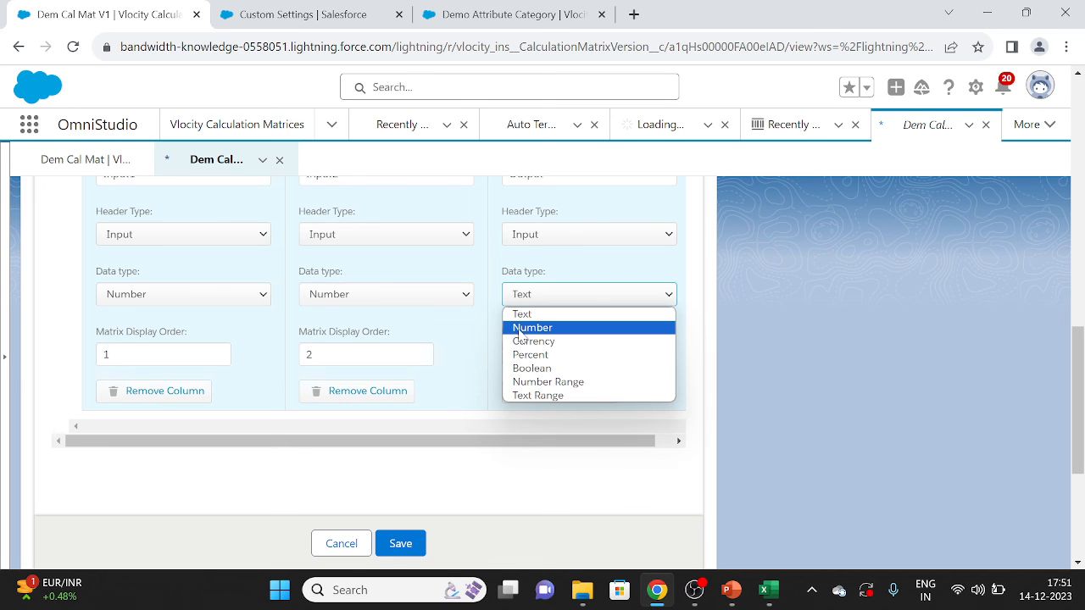
left_click(519, 328)
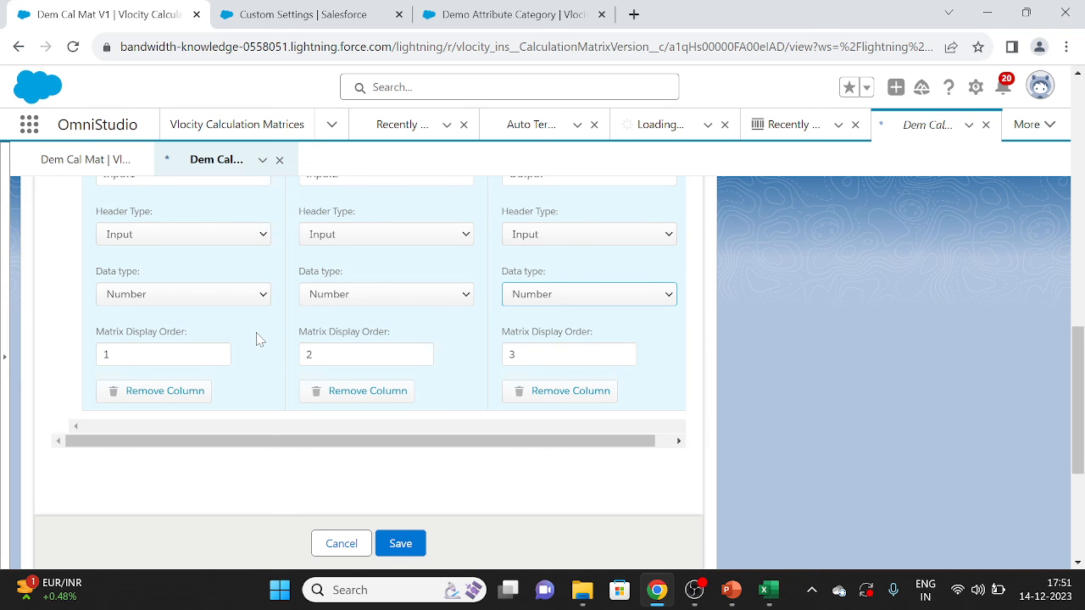
Step: Switch the table to data editing and enter a first row with Input1 1, Input2 1 and Output 1
scroll(258, 339, "up", 4)
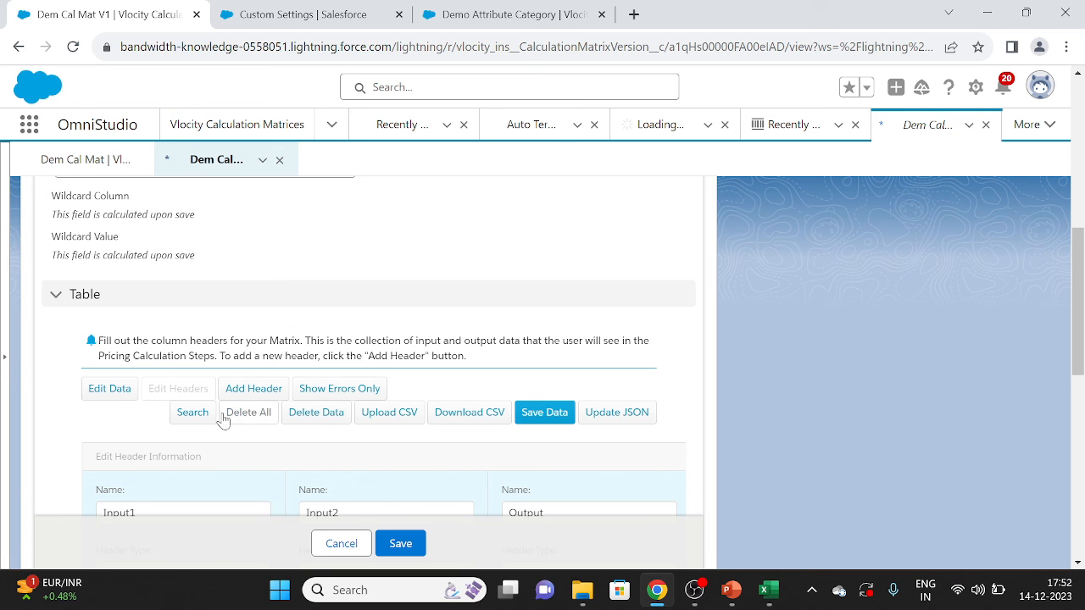
left_click(109, 388)
scroll(267, 419, "down", 1)
scroll(267, 419, "down", 2)
left_click(208, 265)
type("1")
key("Tab")
type("1")
key("Tab")
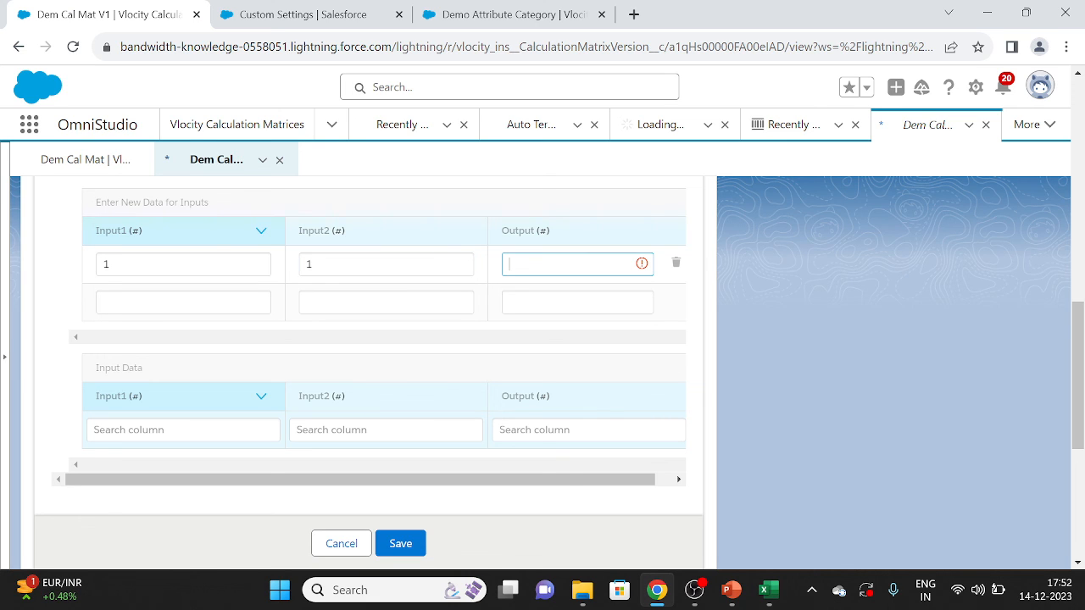
Step: Enter a second data row with Input1 1, Input2 0 and Output 0
left_click(209, 303)
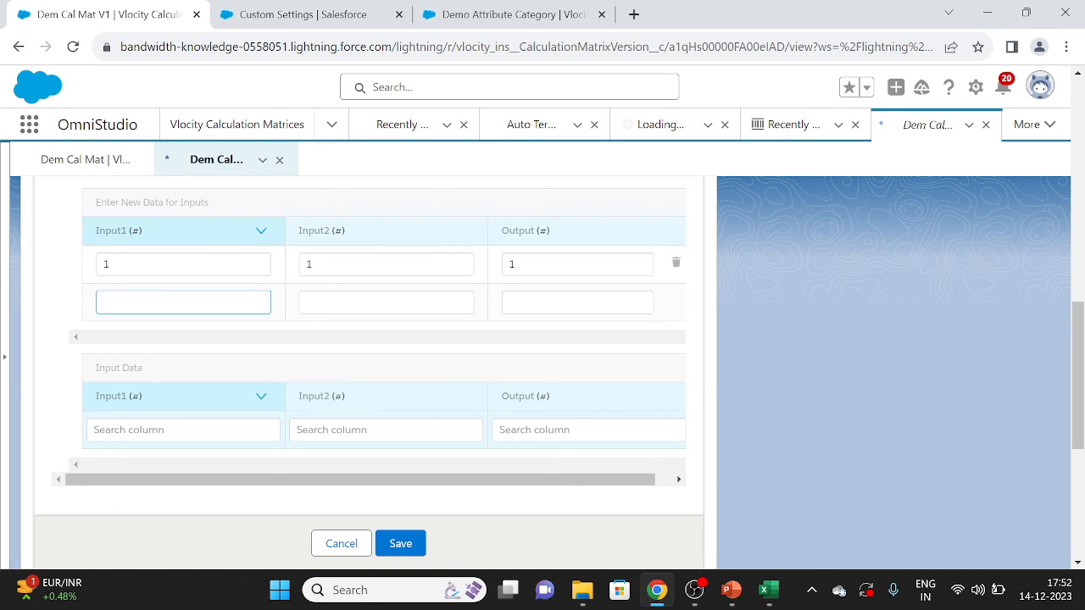
type("1")
key("Tab")
type("0")
key("Tab")
type("0")
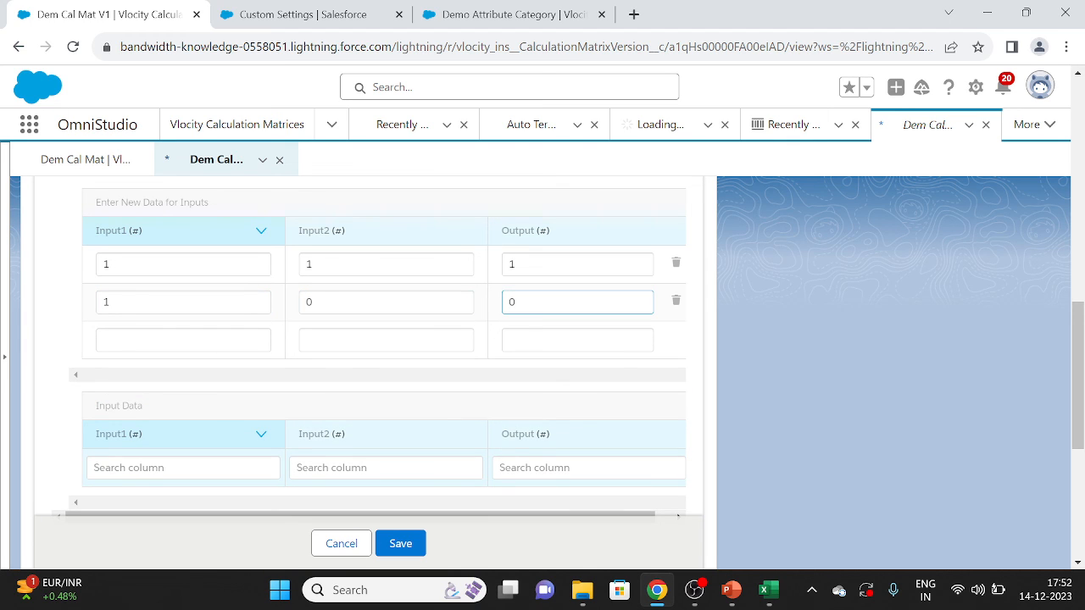
Step: Save the entered matrix data and the matrix version record
left_click(744, 333)
scroll(327, 344, "up", 3)
left_click(535, 330)
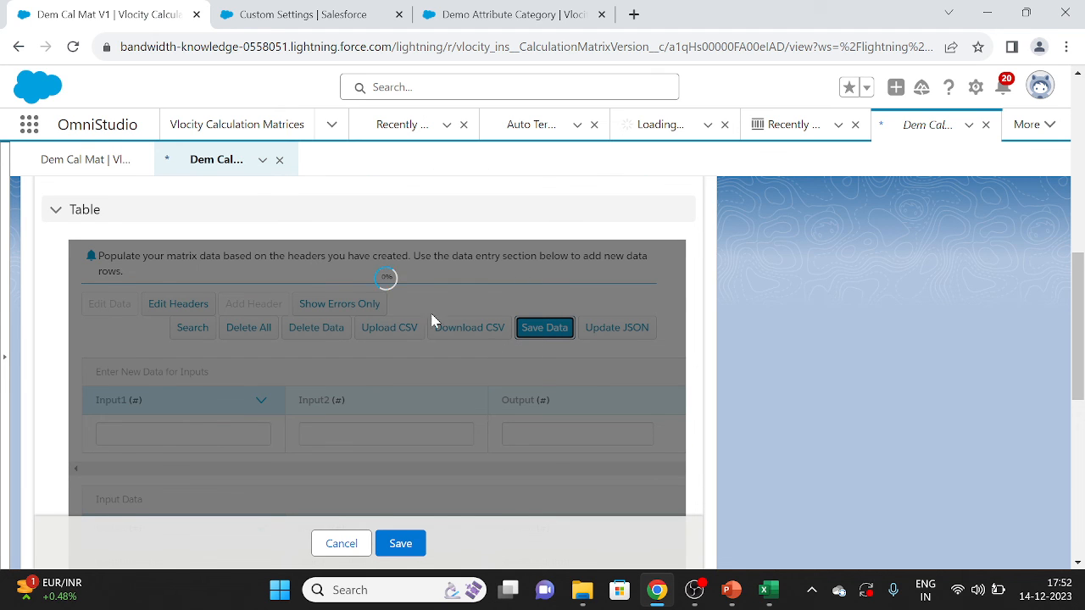
scroll(332, 397, "down", 1)
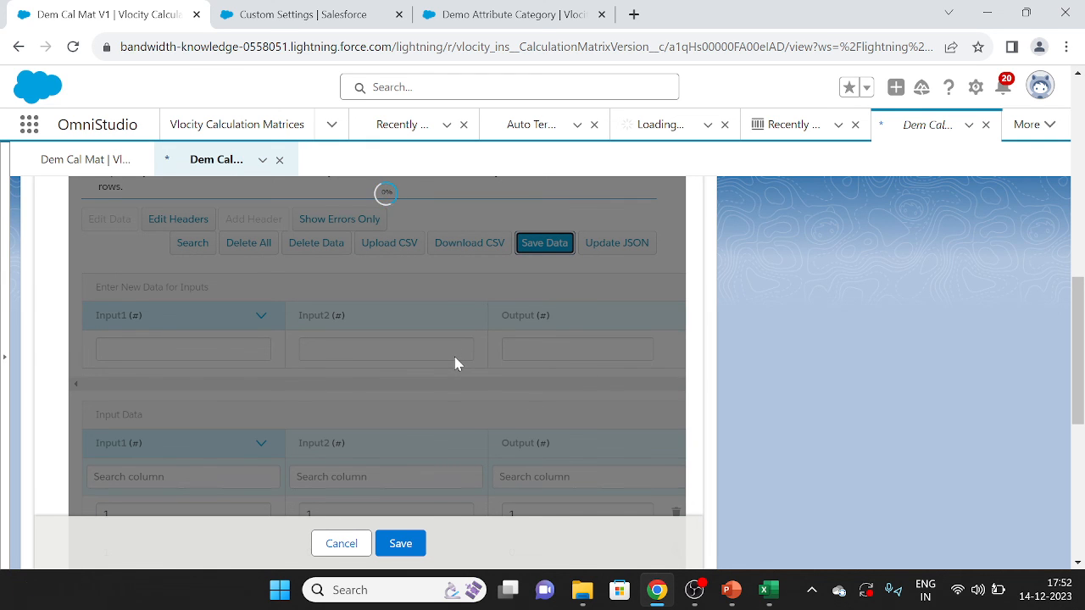
scroll(455, 363, "up", 4)
scroll(455, 363, "up", 1)
left_click(410, 540)
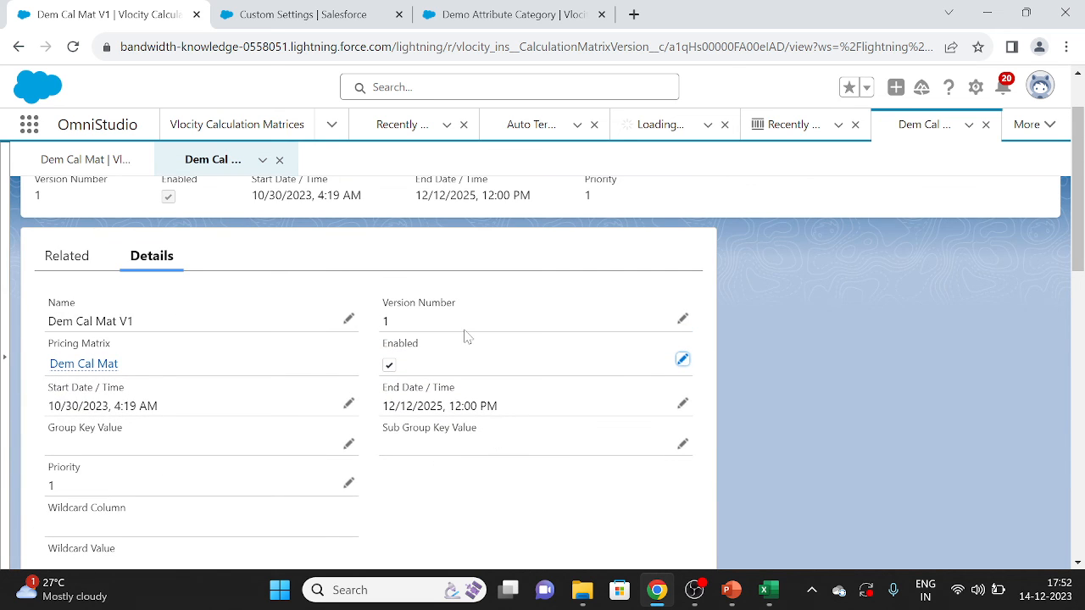
Step: Reload the version page and examine the saved data rows in its table
scroll(495, 378, "down", 4)
scroll(471, 355, "down", 1)
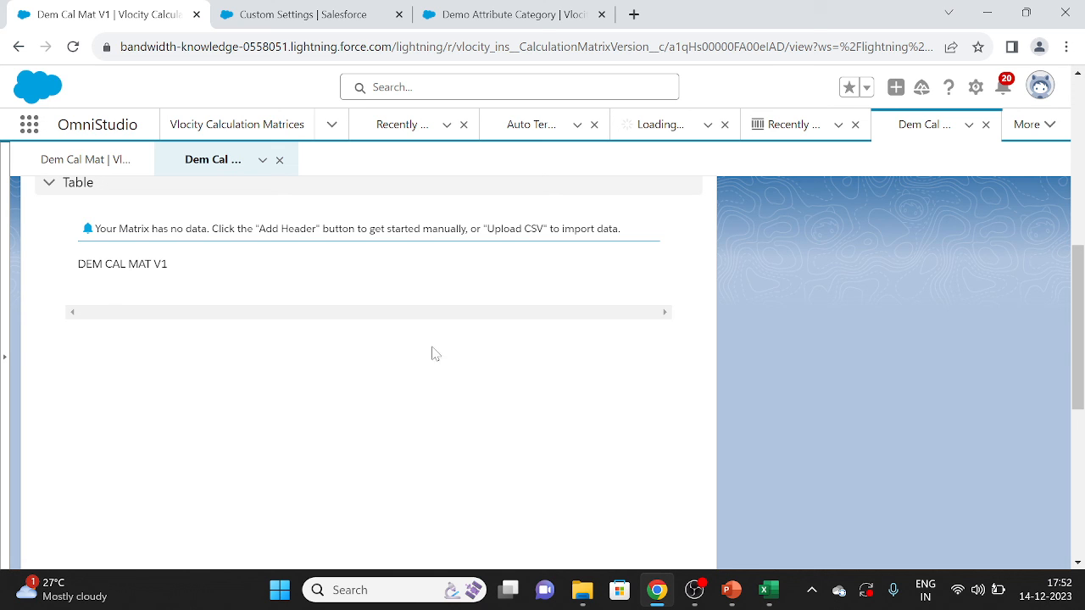
scroll(393, 366, "up", 3)
scroll(393, 357, "down", 2)
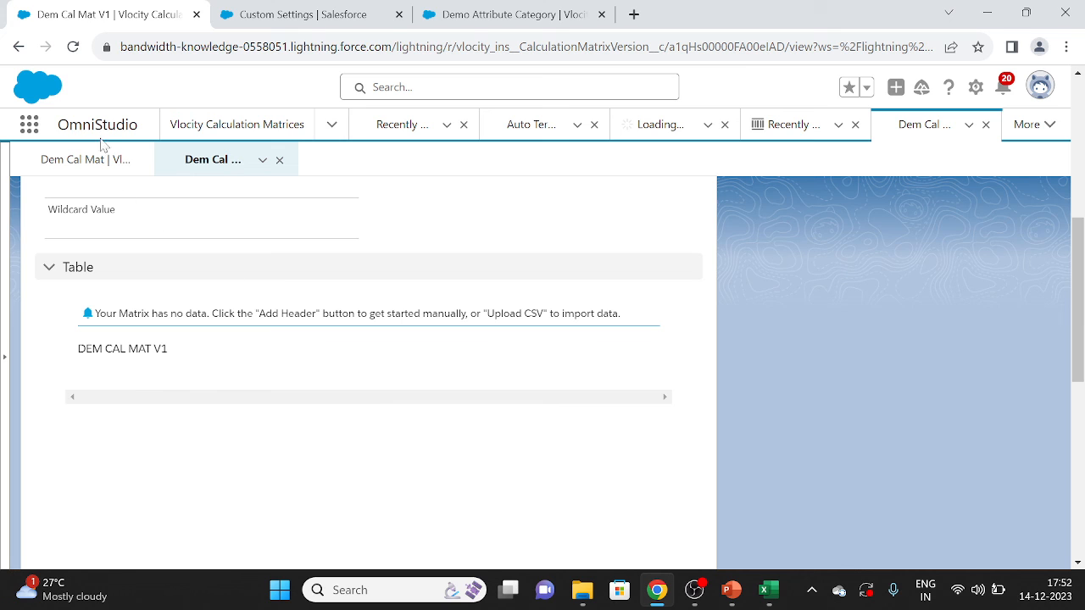
left_click(73, 47)
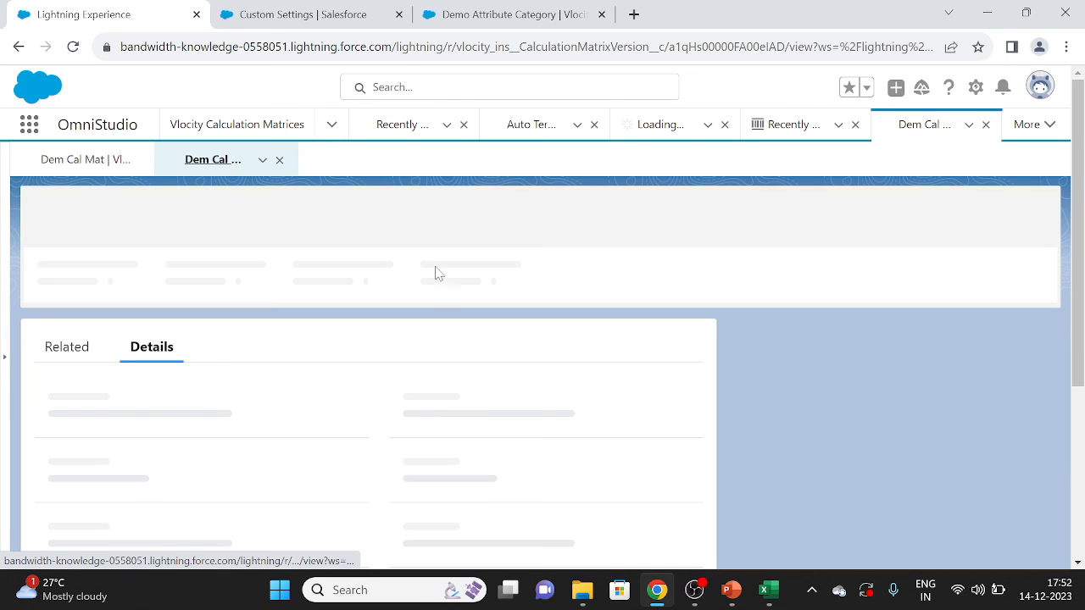
scroll(414, 356, "down", 3)
scroll(414, 356, "down", 2)
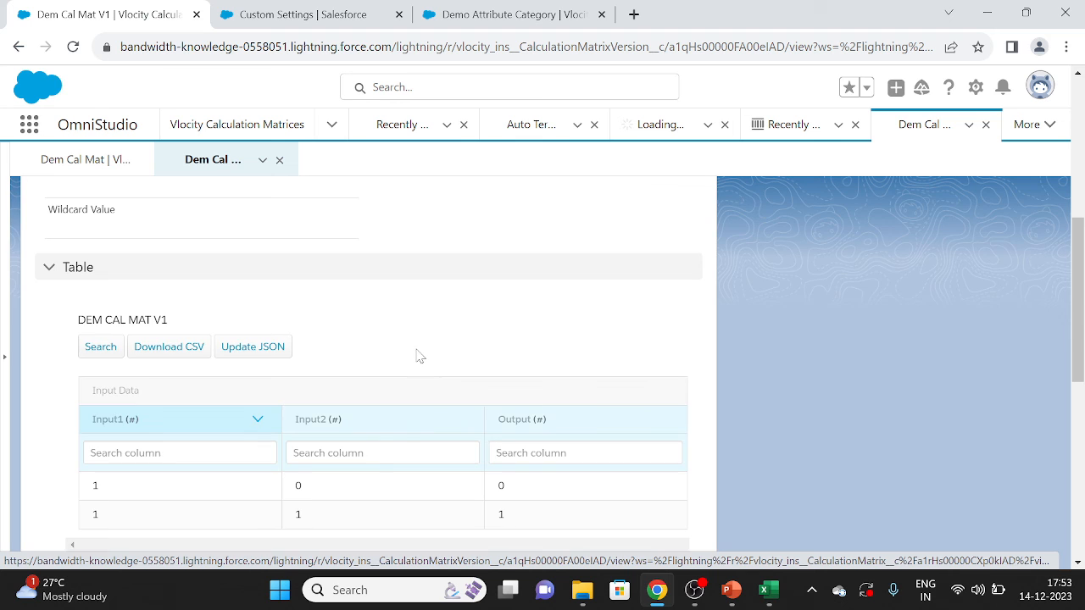
scroll(417, 355, "down", 1)
scroll(407, 356, "down", 1)
scroll(381, 365, "up", 2)
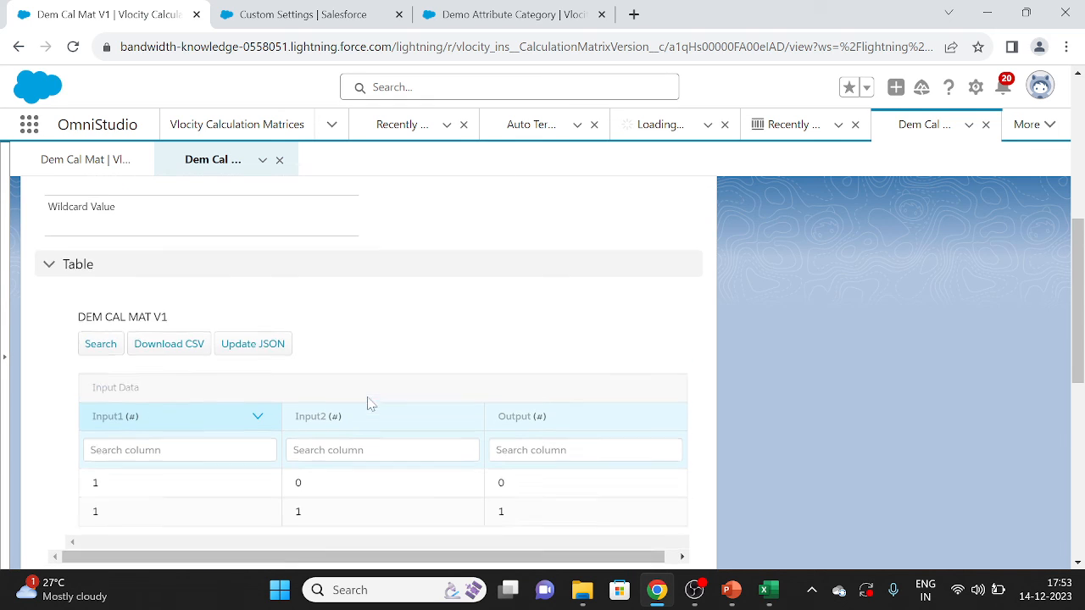
scroll(378, 354, "down", 1)
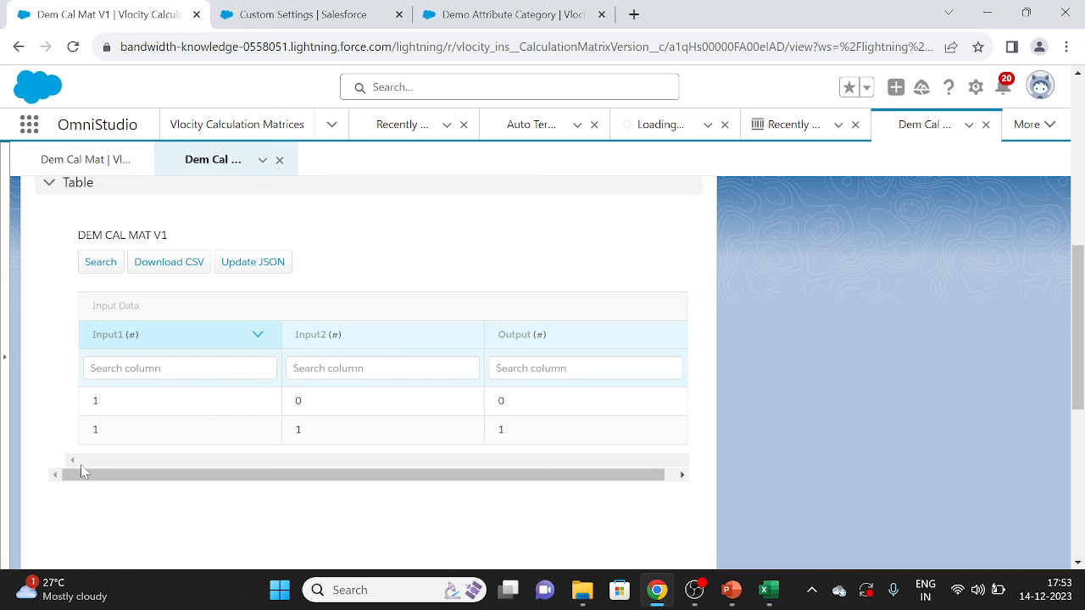
Step: Search the Dem Cal Mat V1 table for Input1 1 and Input2 1 and check the Output value
left_click(231, 361)
type("1")
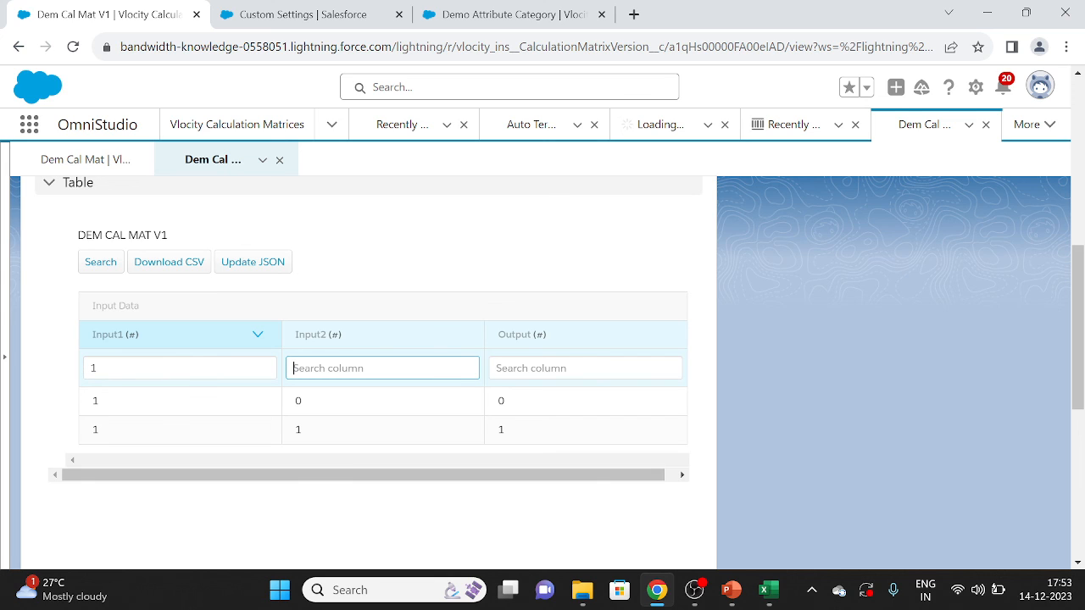
type("1")
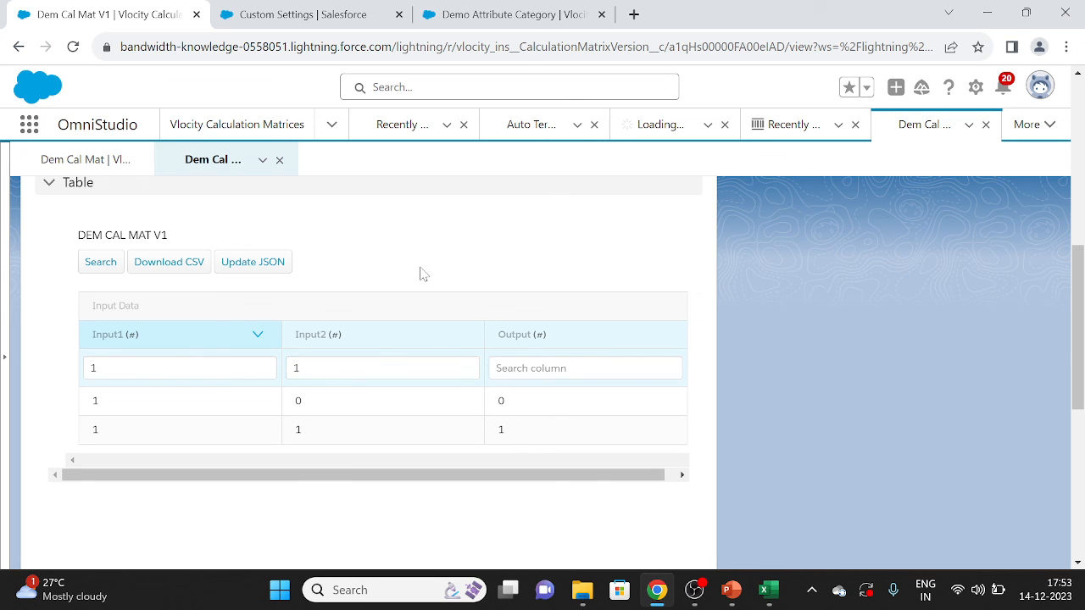
left_click(116, 266)
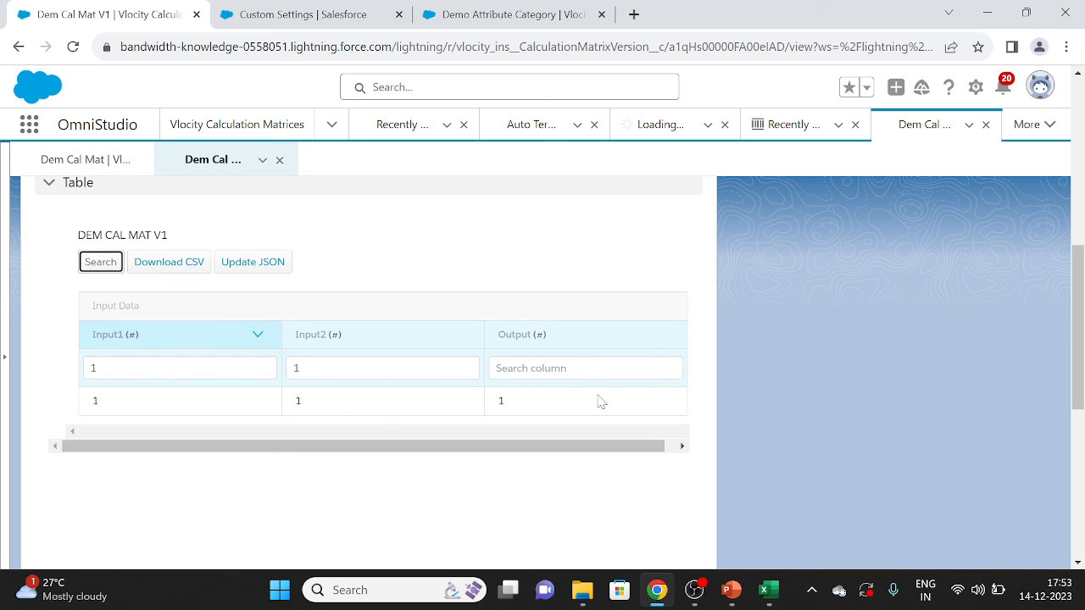
left_click_drag(521, 404, 494, 406)
Step: Clear the Input1 and Input2 search values, dismiss the streaming error dialogs, and rerun the table search without filters
left_click_drag(298, 369, 285, 379)
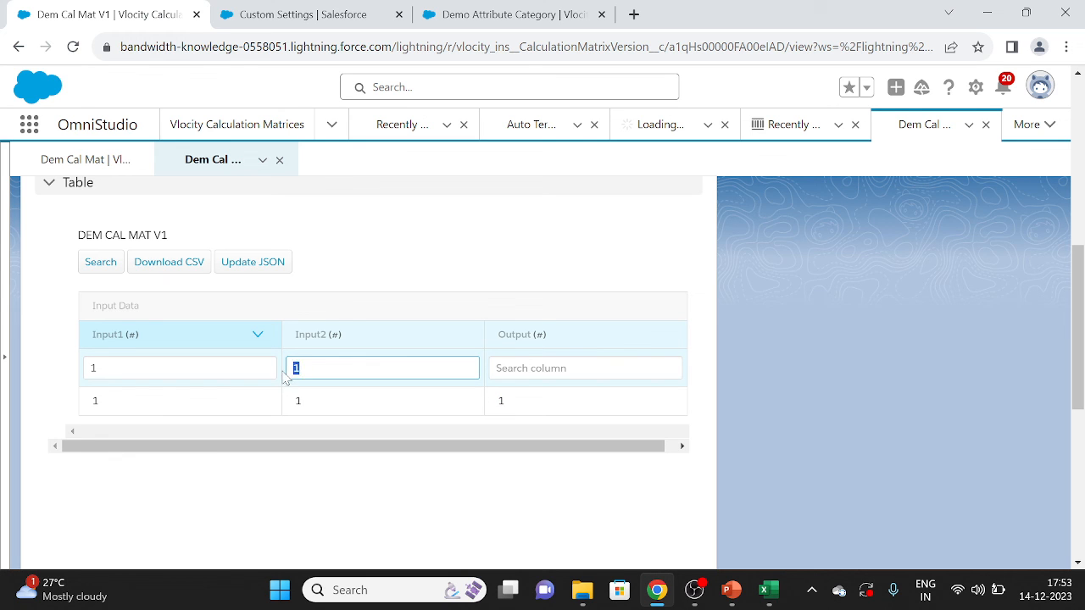
key("BackSpace")
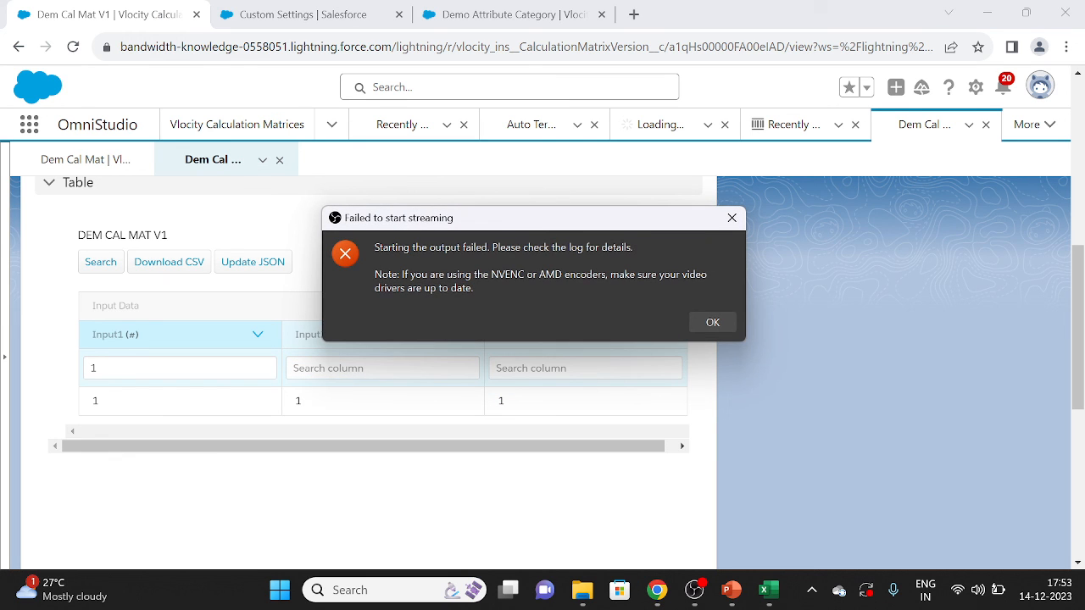
left_click(707, 322)
key("shift+Tab")
key("BackSpace")
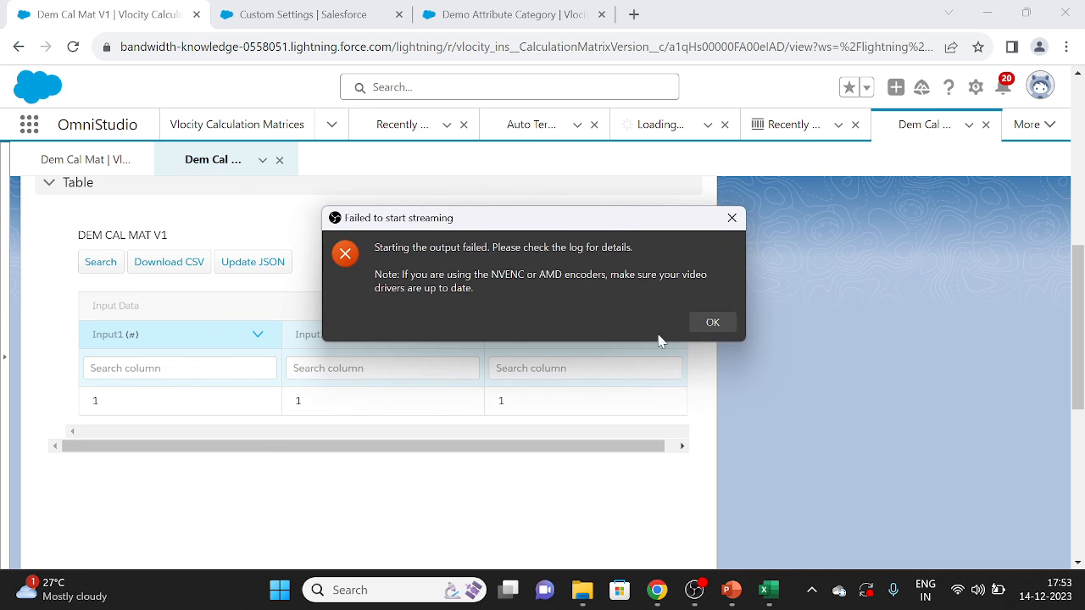
left_click(707, 323)
left_click(552, 275)
left_click(102, 263)
left_click(68, 315)
scroll(68, 323, "up", 2)
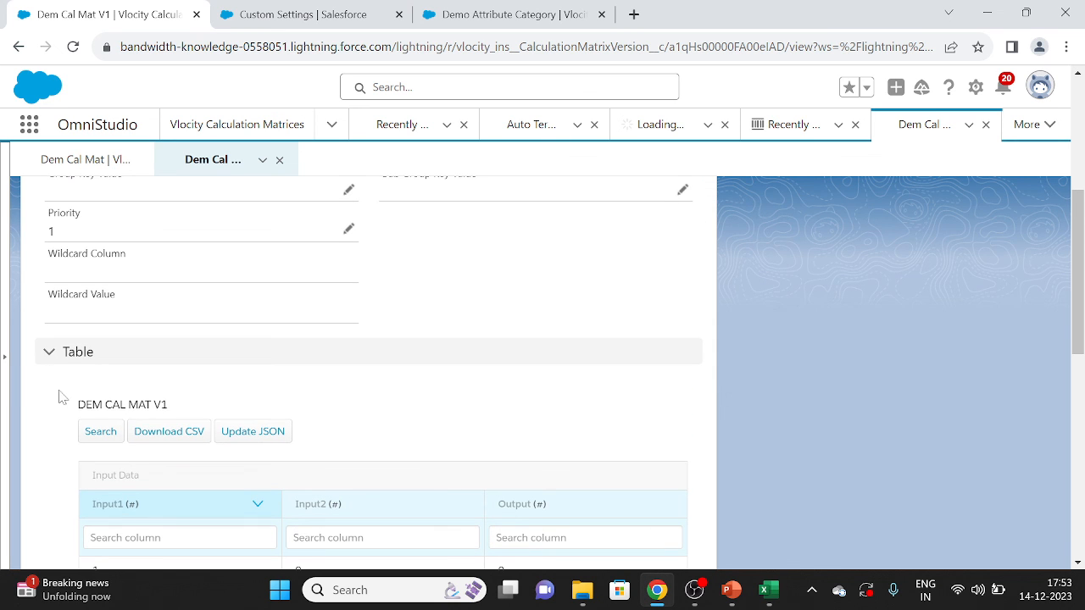
scroll(500, 433, "up", 4)
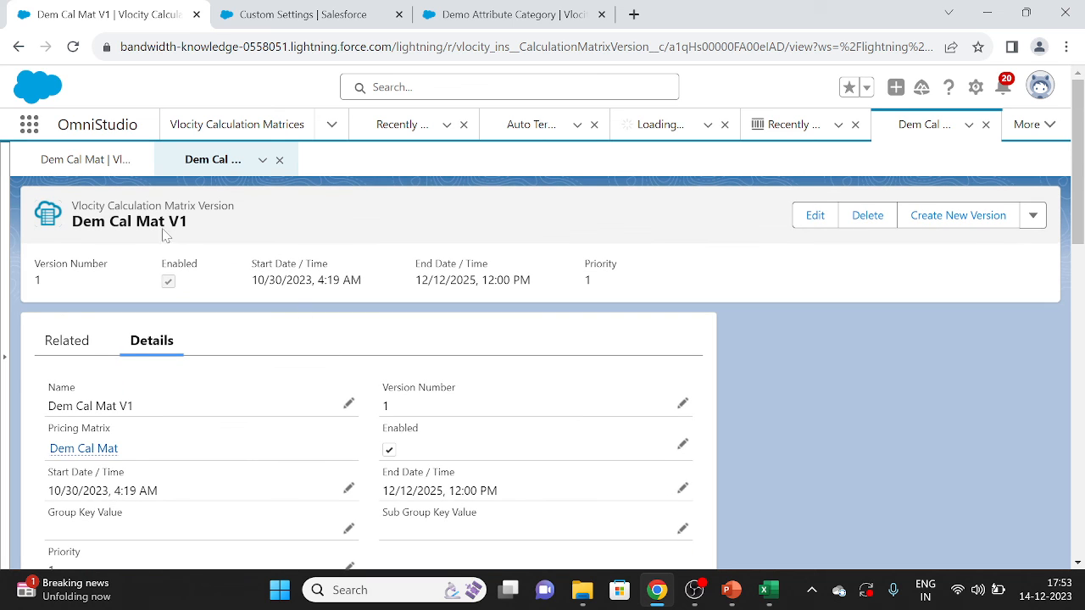
Step: Compare the Active Pricing Matrix table on the parent Dem Cal Mat record with the Dem Cal Mat V1 version record
left_click(118, 165)
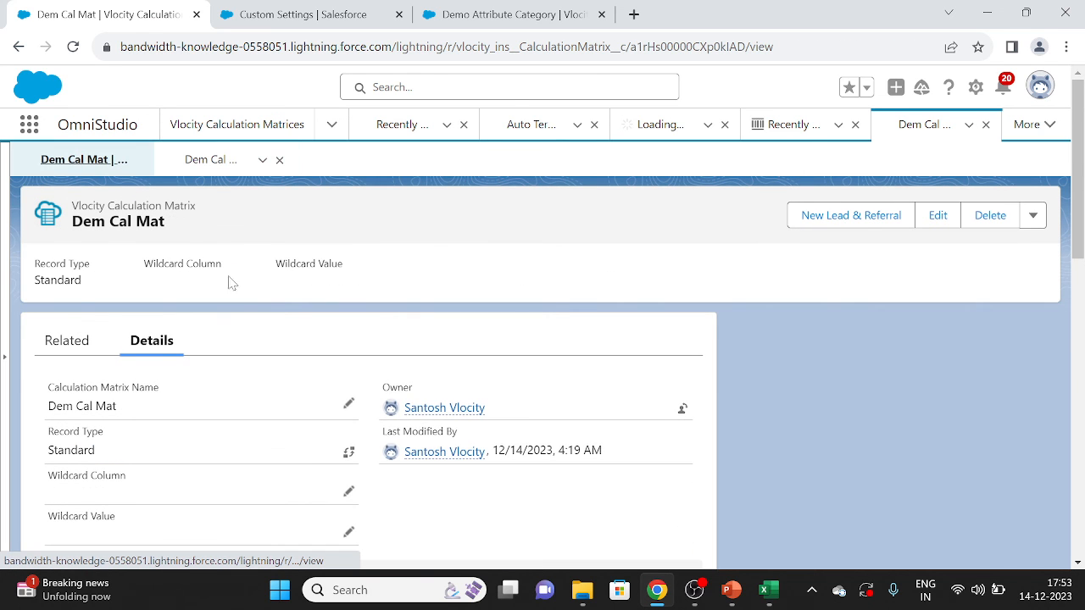
scroll(398, 334, "down", 4)
scroll(410, 351, "up", 4)
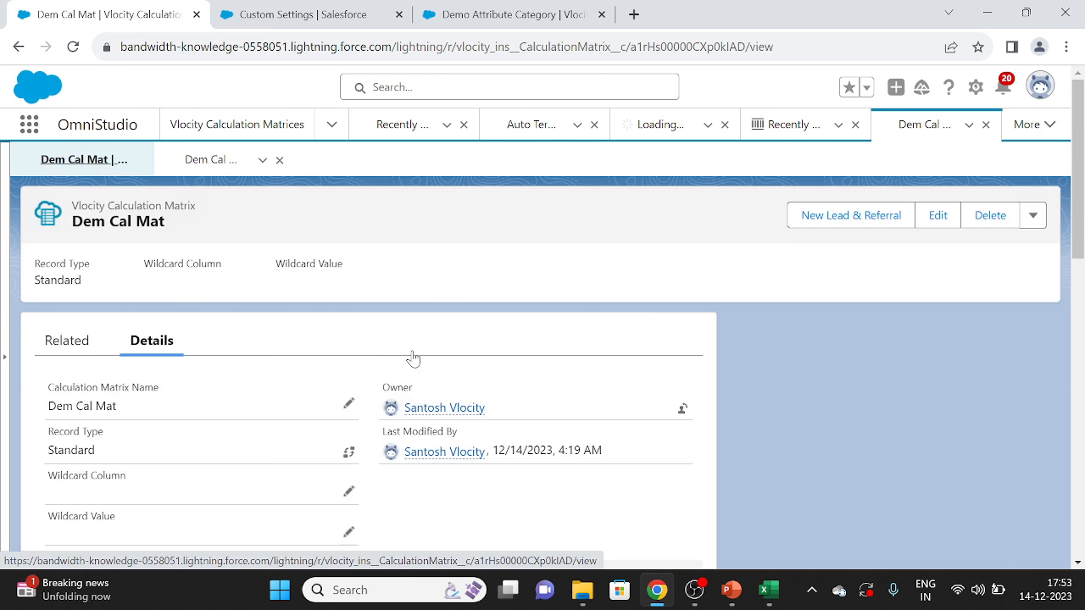
scroll(345, 307, "down", 4)
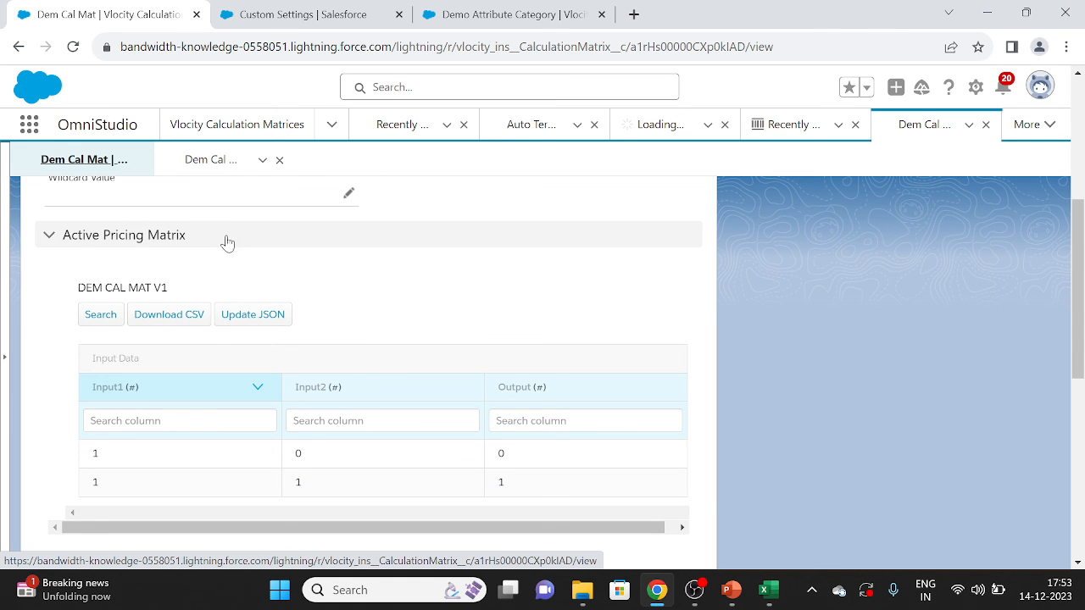
scroll(230, 252, "up", 4)
left_click(212, 160)
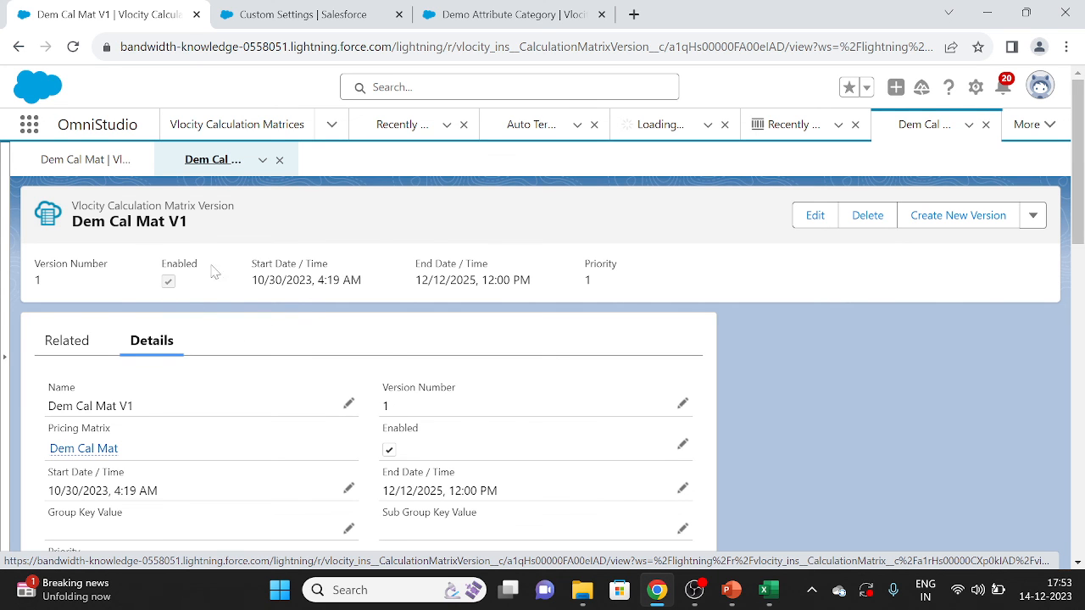
left_click(85, 159)
scroll(356, 364, "down", 5)
scroll(368, 382, "down", 1)
scroll(368, 381, "up", 3)
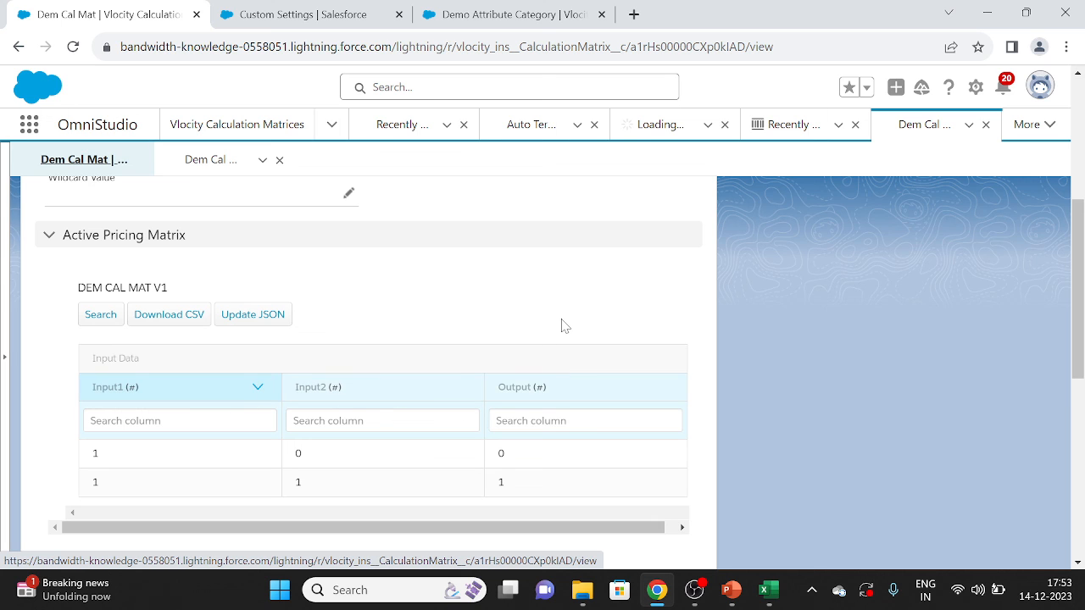
scroll(526, 351, "up", 5)
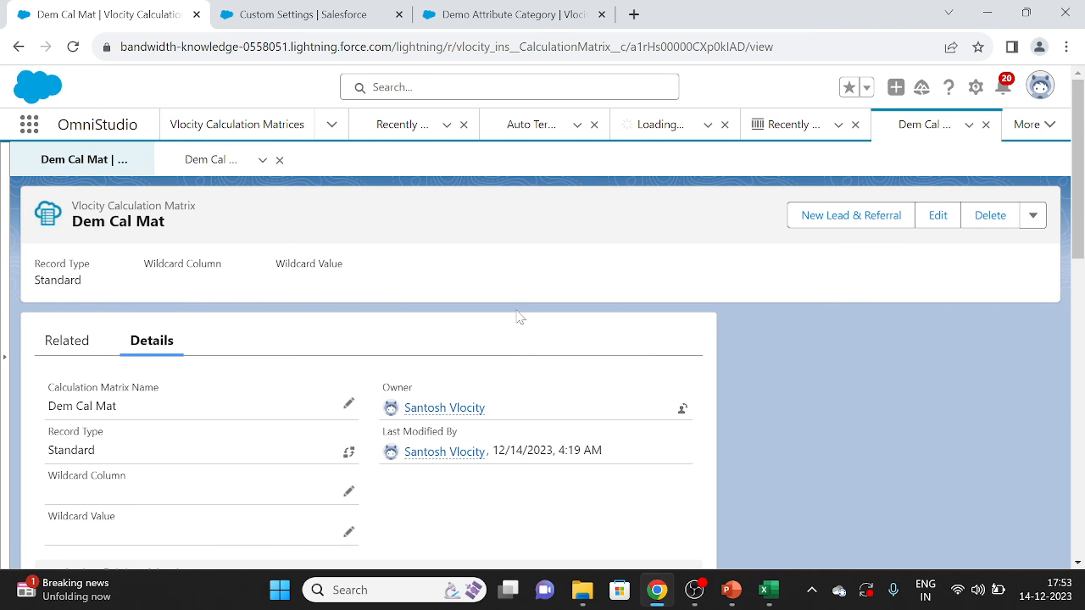
Step: Examine the Dem Cal Mat record's name, detail fields and Active Pricing Matrix table
left_click_drag(167, 222, 72, 221)
left_click(204, 241)
scroll(246, 292, "down", 4)
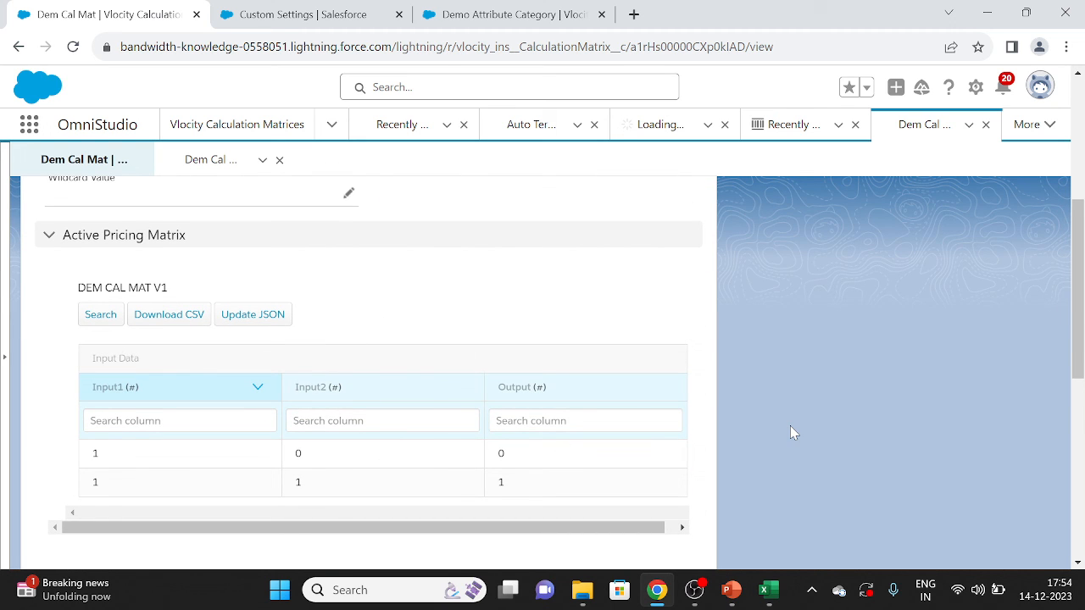
scroll(788, 432, "up", 3)
scroll(618, 431, "up", 2)
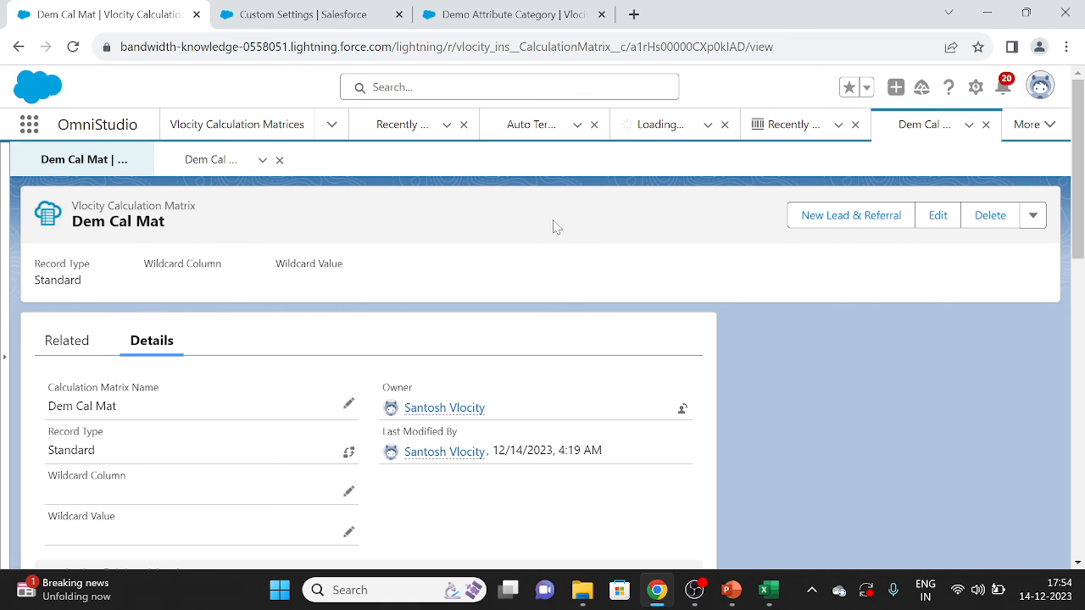
scroll(221, 330, "down", 2)
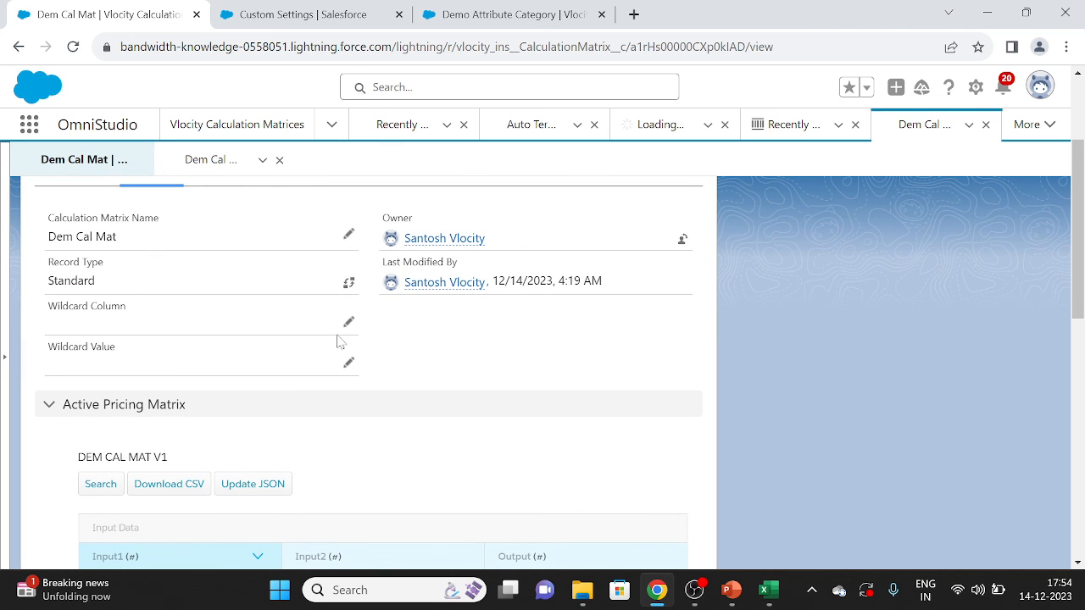
scroll(399, 364, "down", 2)
scroll(393, 371, "up", 5)
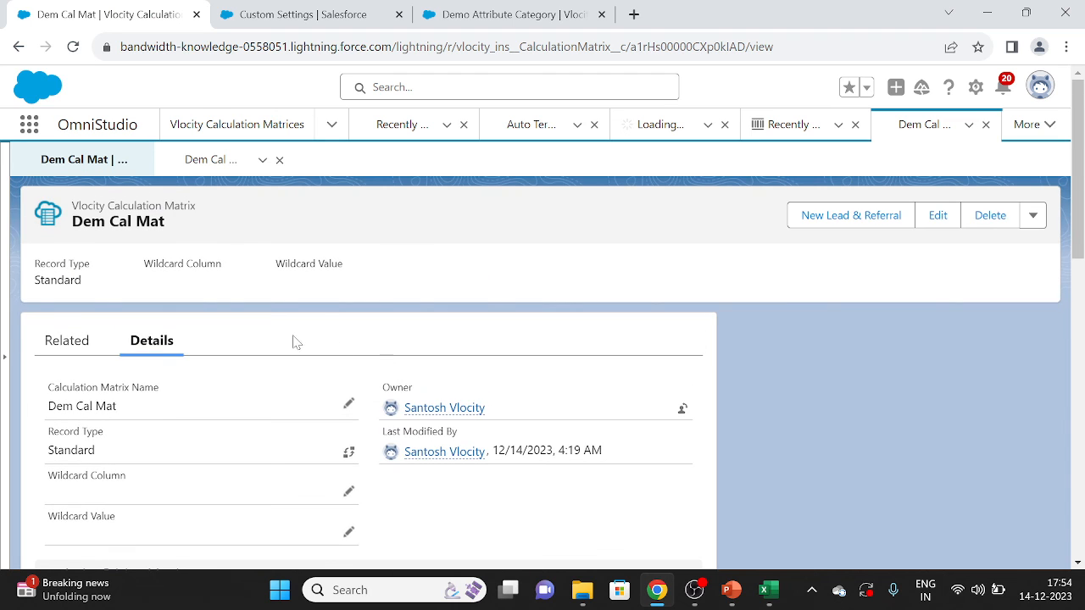
Step: Show the related records of Dem Cal Mat and examine its matrix dimensions and matrix versions
left_click(85, 342)
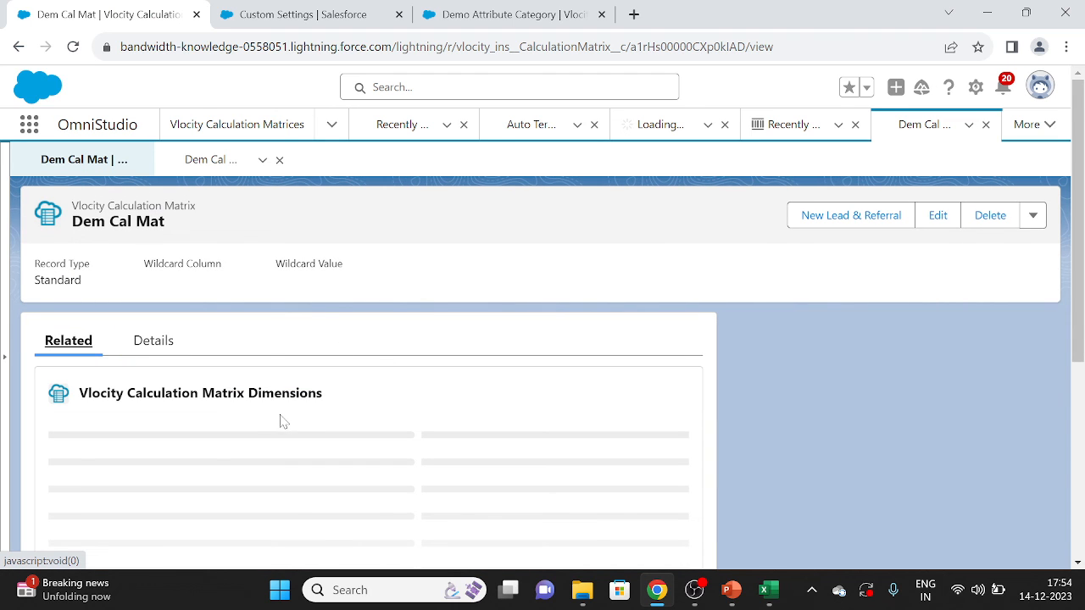
scroll(319, 428, "down", 1)
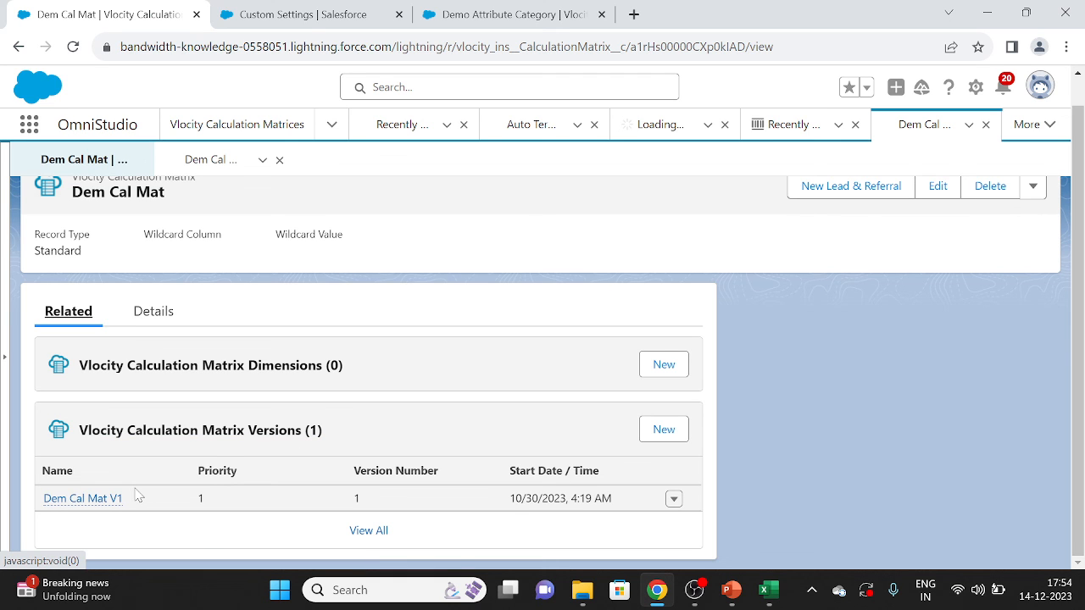
mouse_move(123, 499)
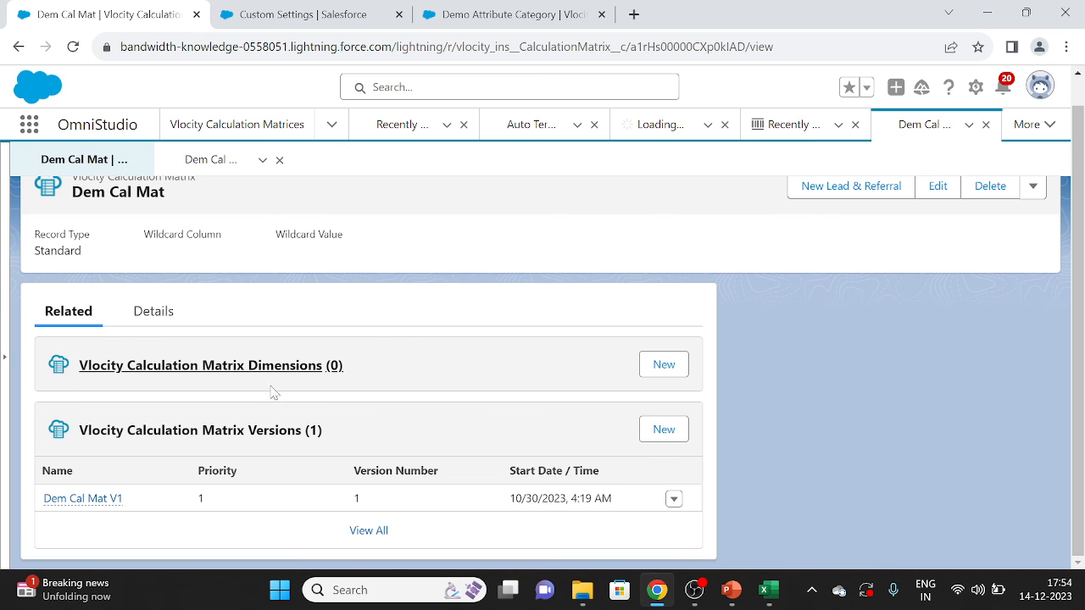
Step: Return to the Dem Cal Mat V1 version record and examine its data table and CSV download option
left_click(212, 159)
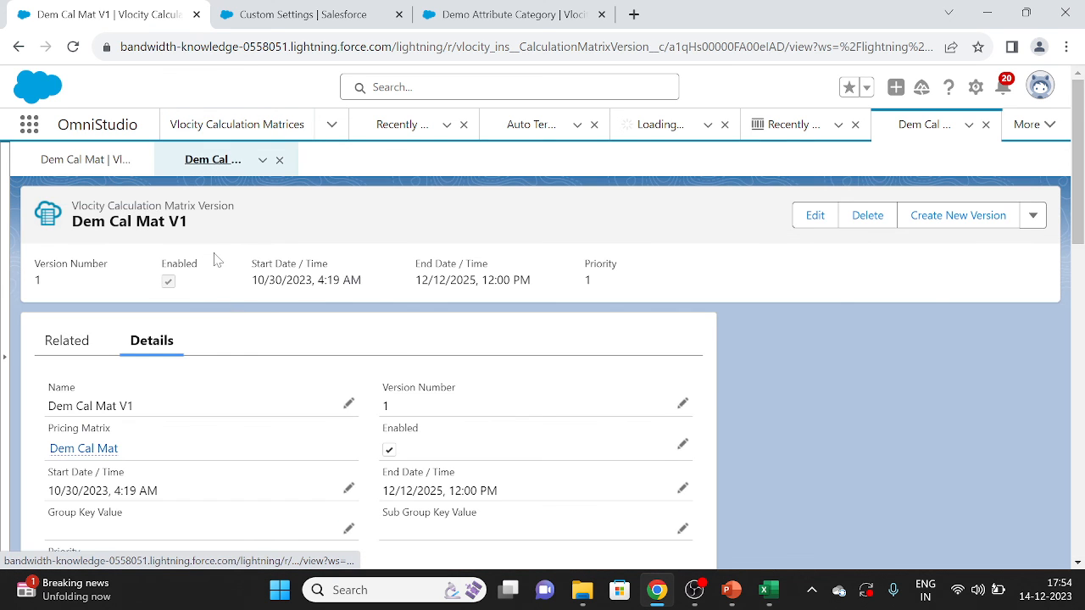
scroll(310, 356, "down", 4)
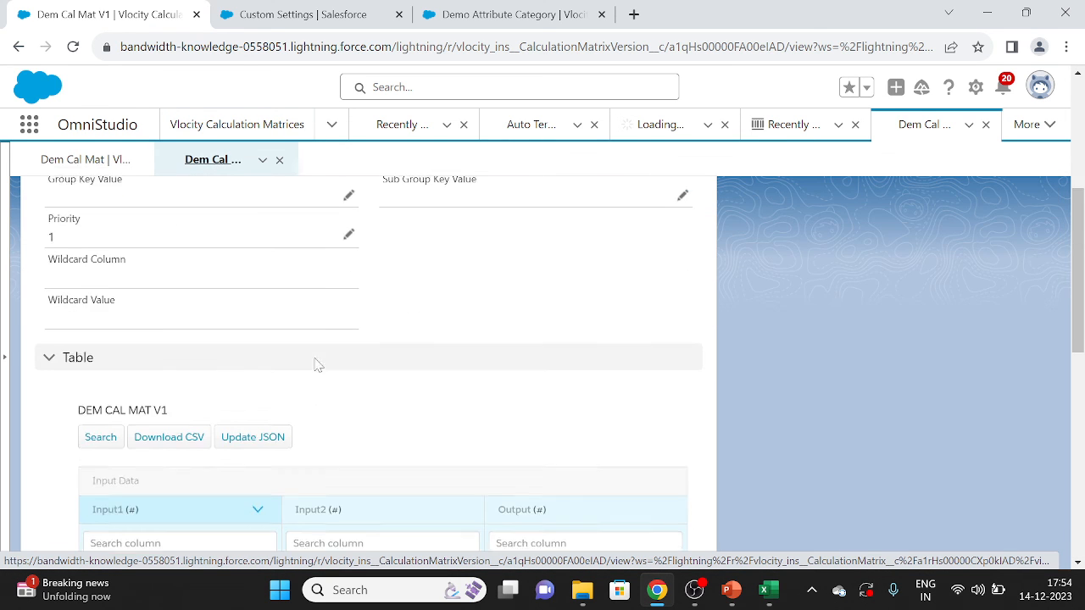
scroll(273, 406, "down", 2)
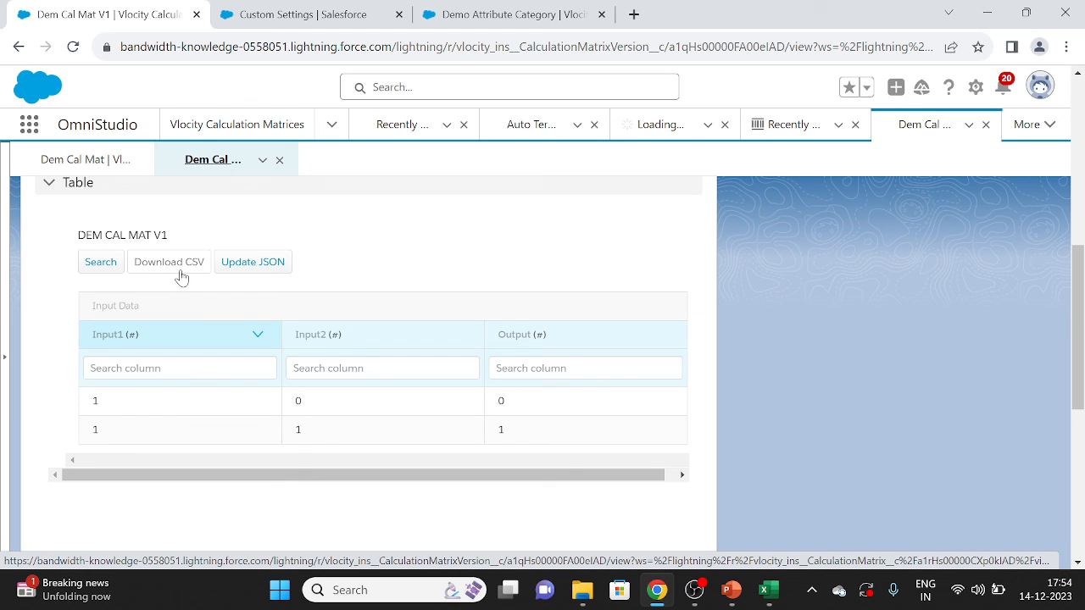
Step: Switch to Excel, examine the Input1, Input2 and output sample data in Book1, and return to the matrix version in Chrome
left_click(770, 591)
left_click_drag(58, 213, 149, 252)
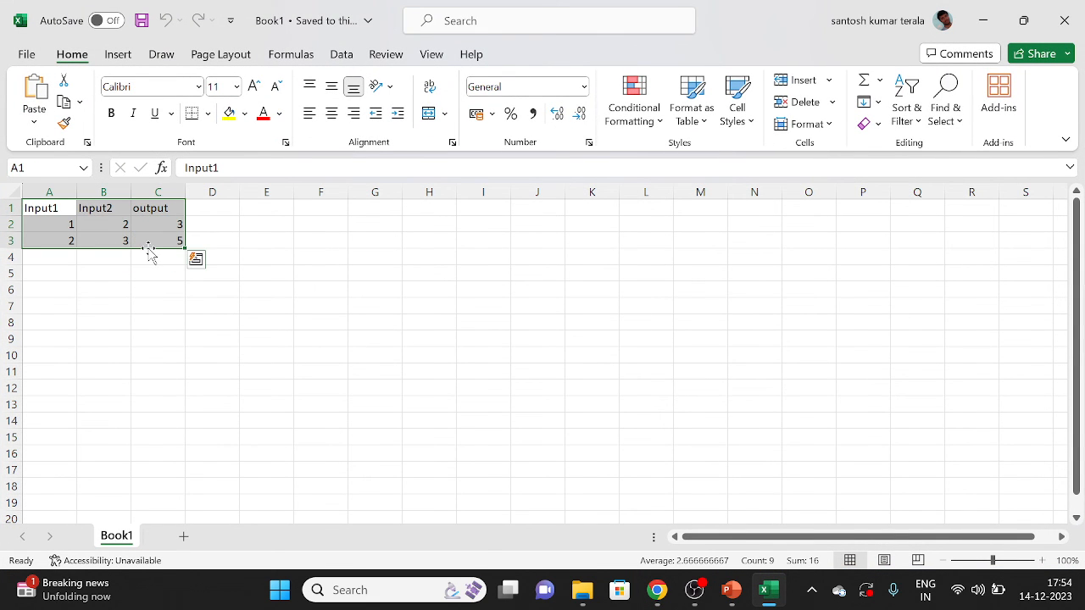
left_click(370, 320)
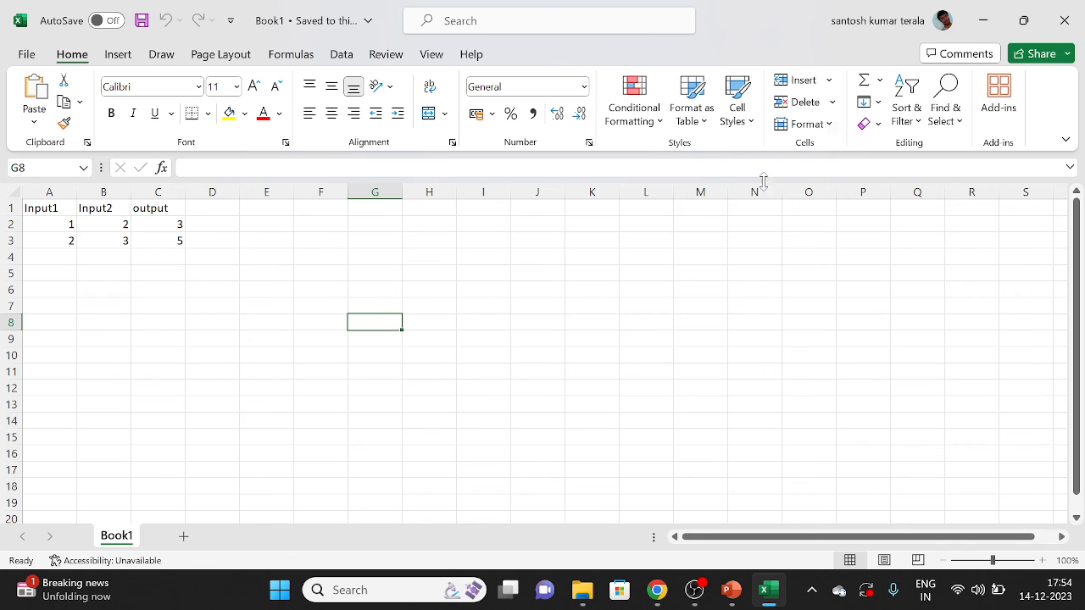
left_click(982, 22)
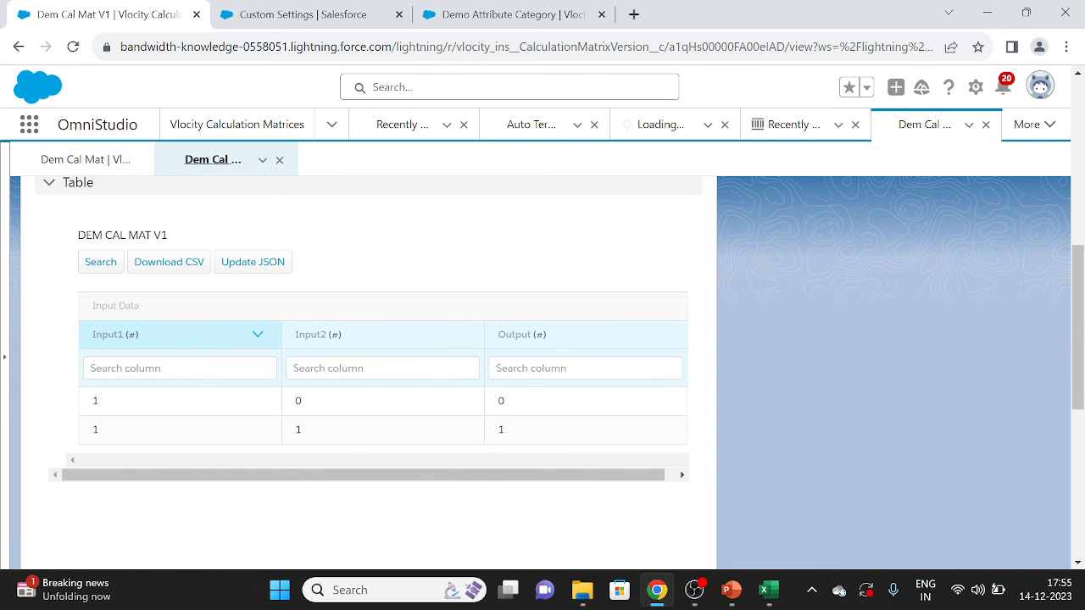
scroll(695, 398, "up", 2)
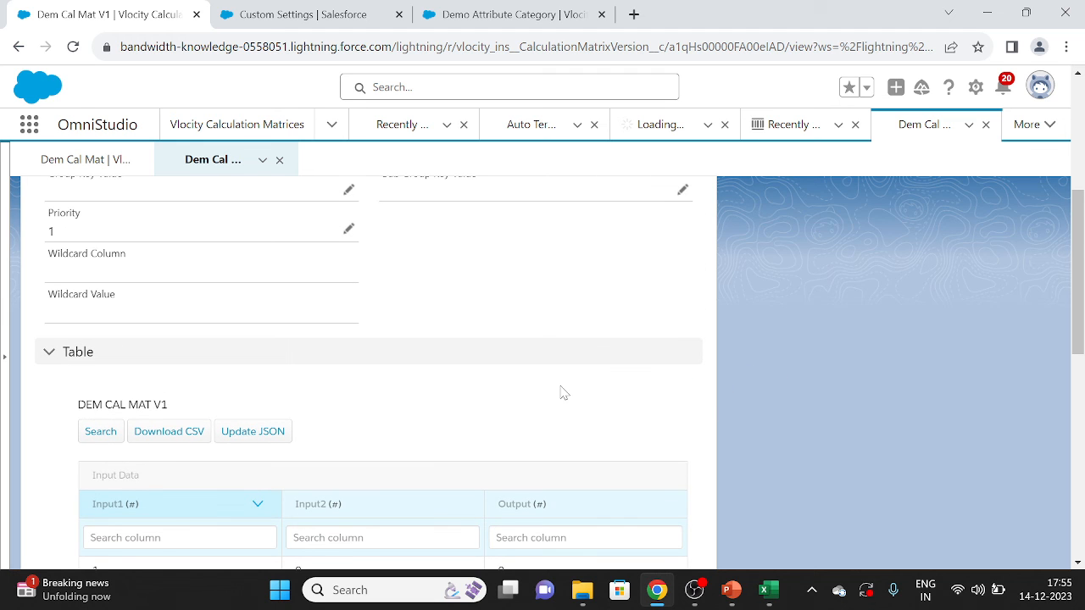
scroll(560, 392, "up", 4)
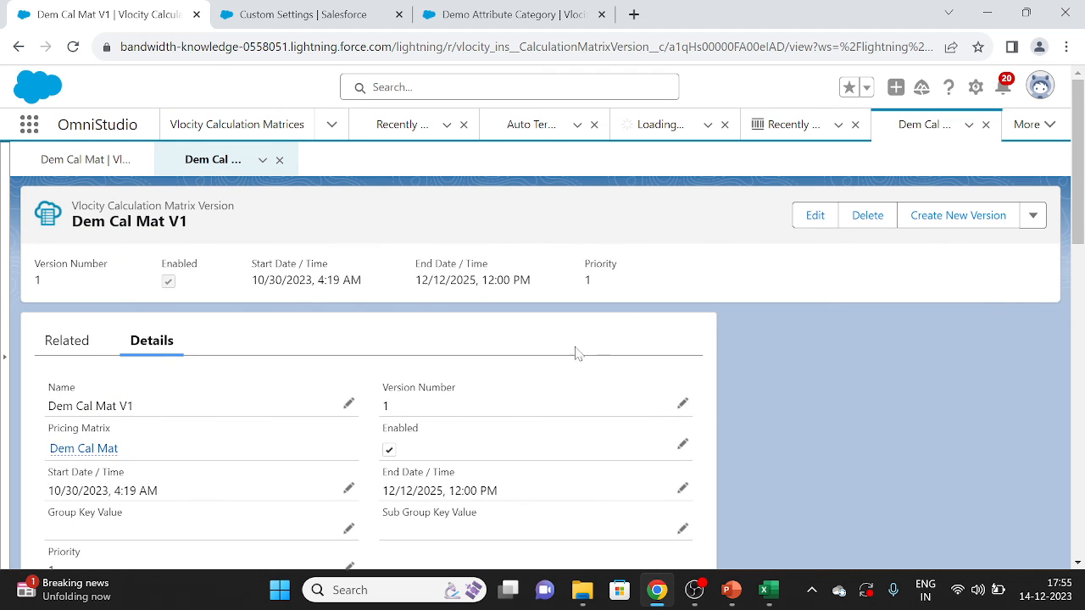
left_click(592, 277)
left_click(695, 589)
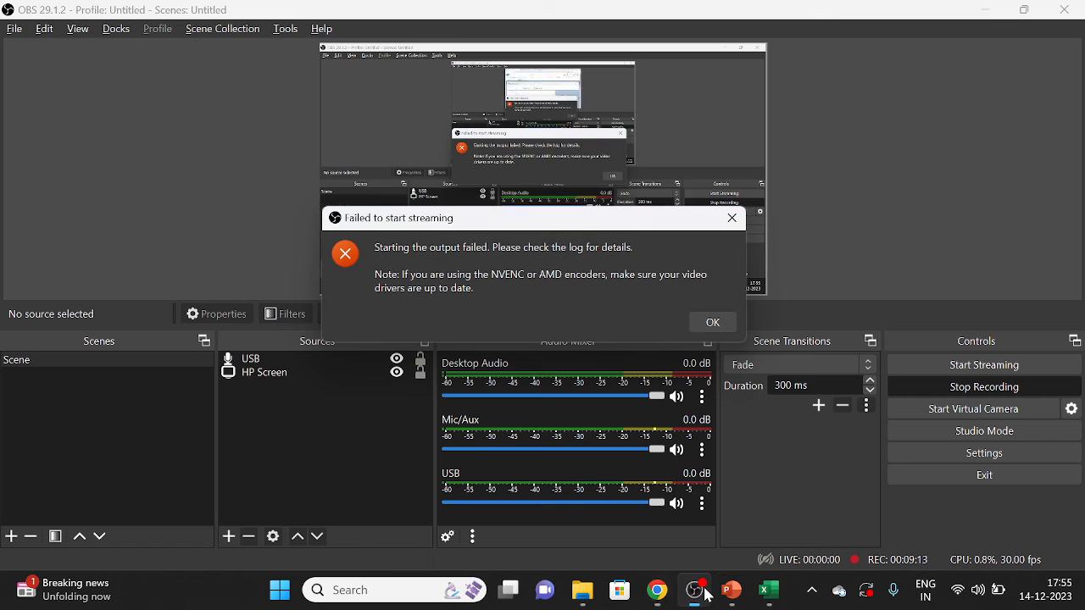